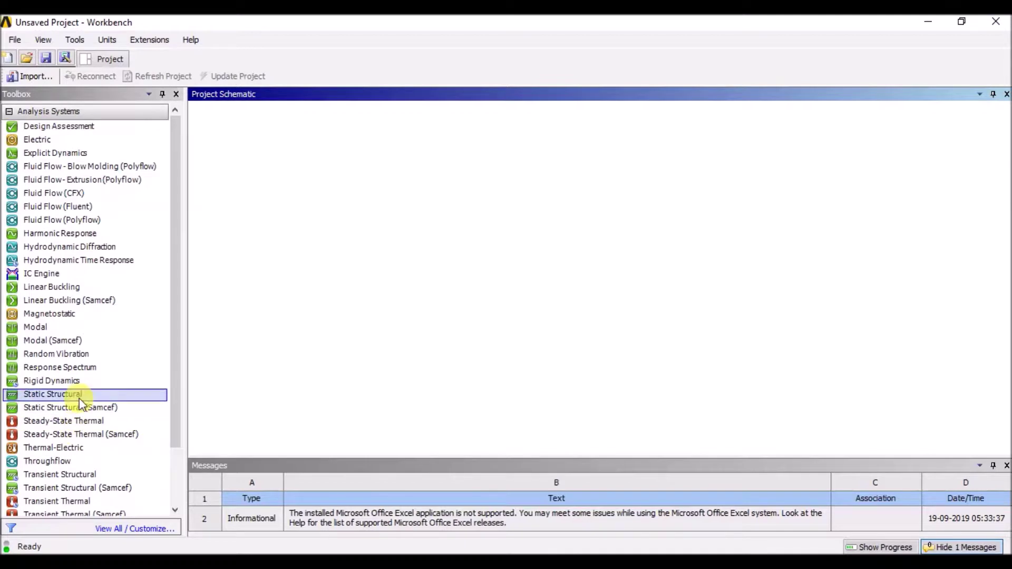
Add a Static Structural analysis system to the project and check the material listed in its Engineering Data.
double_click(79, 395)
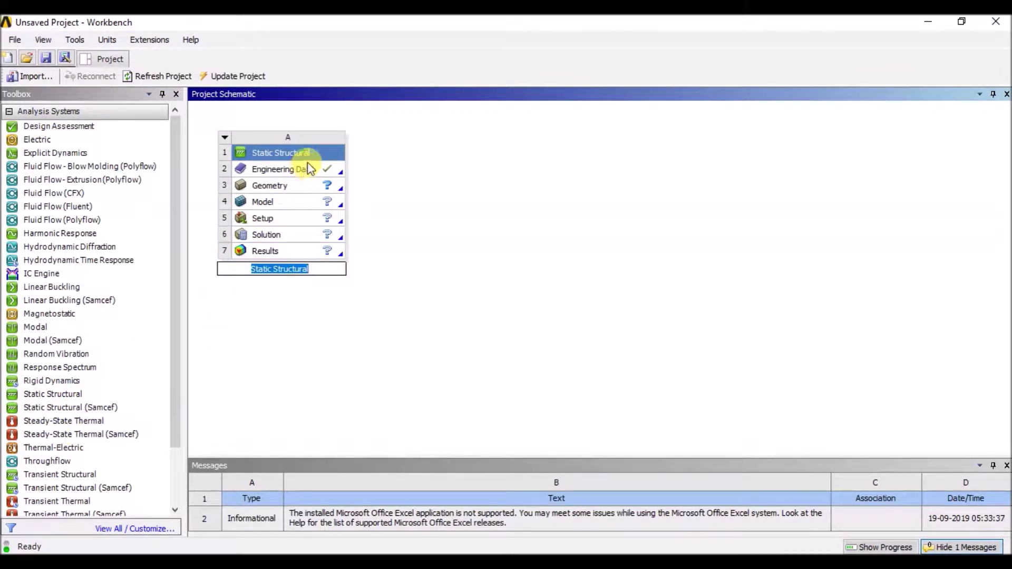
left_click(304, 171)
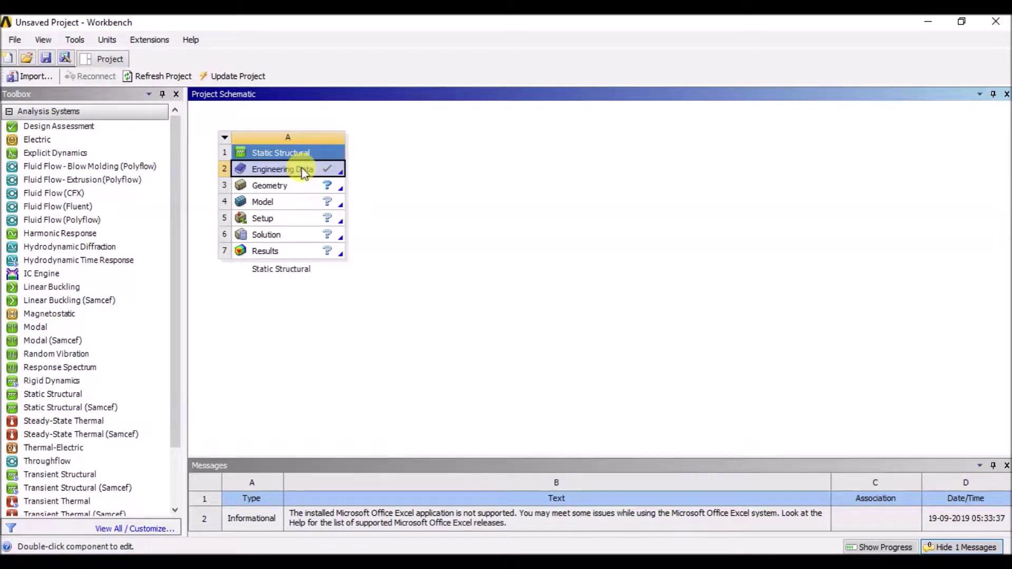
double_click(303, 171)
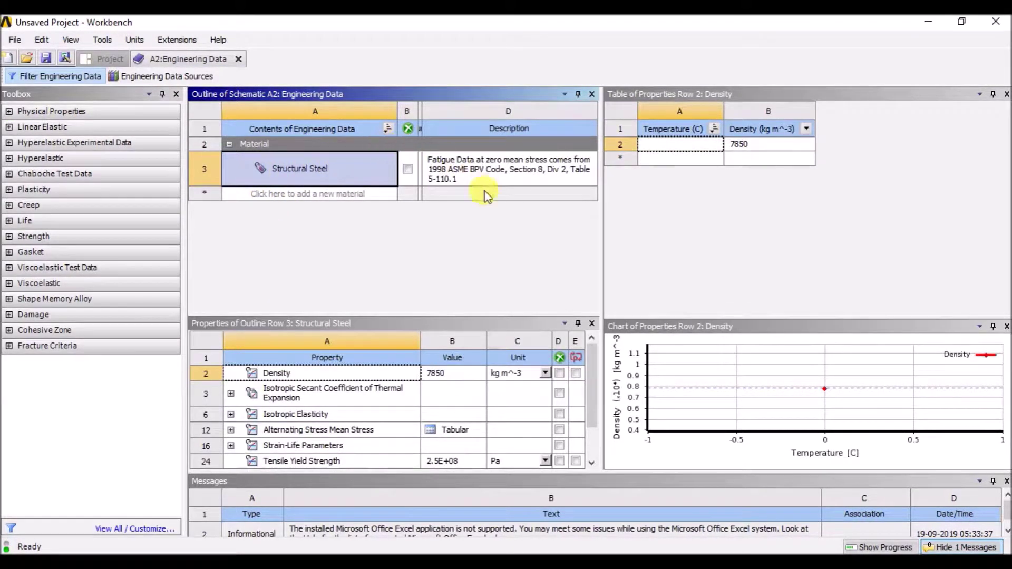
left_click(238, 59)
Open the system's geometry in DesignModeler and set up face-on sketching on the XY plane with millimetre units.
left_click(272, 189)
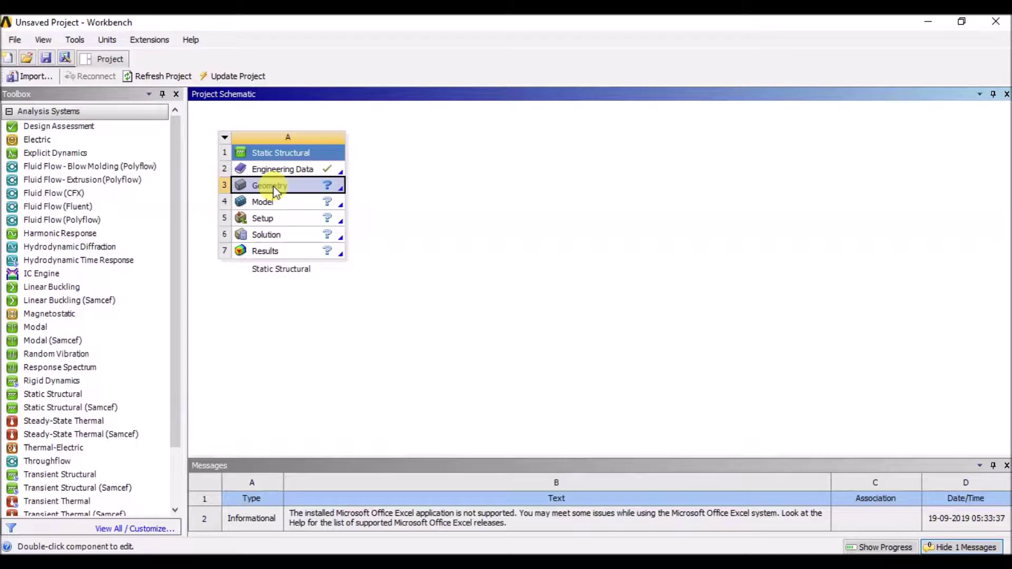
double_click(274, 190)
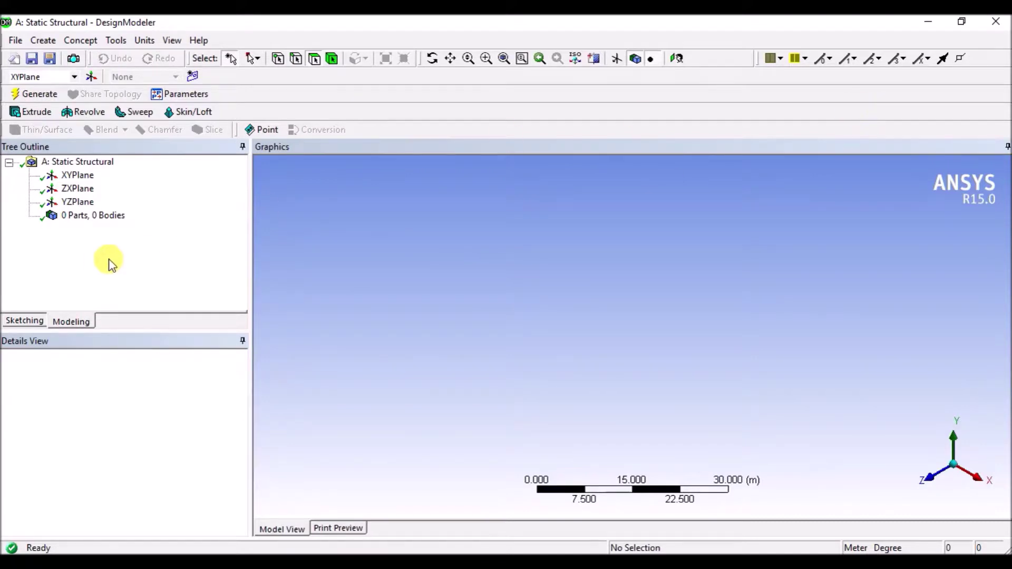
left_click(38, 321)
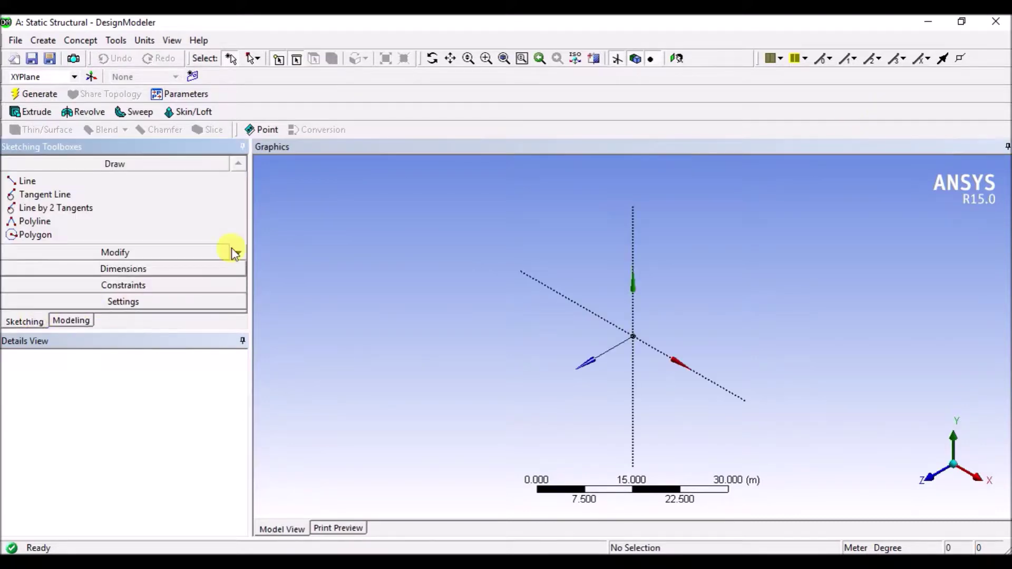
left_click(677, 58)
left_click(145, 40)
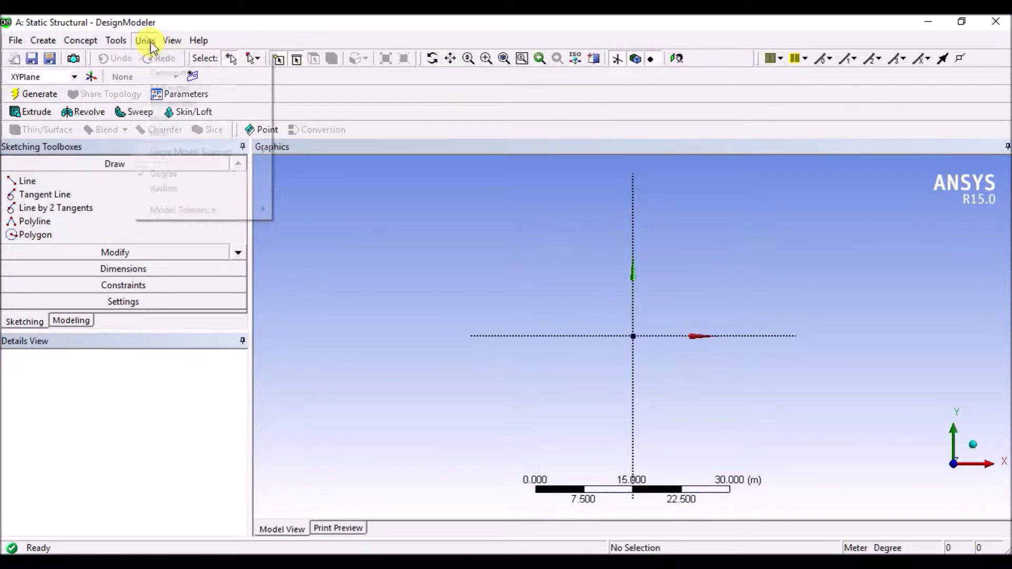
left_click(157, 88)
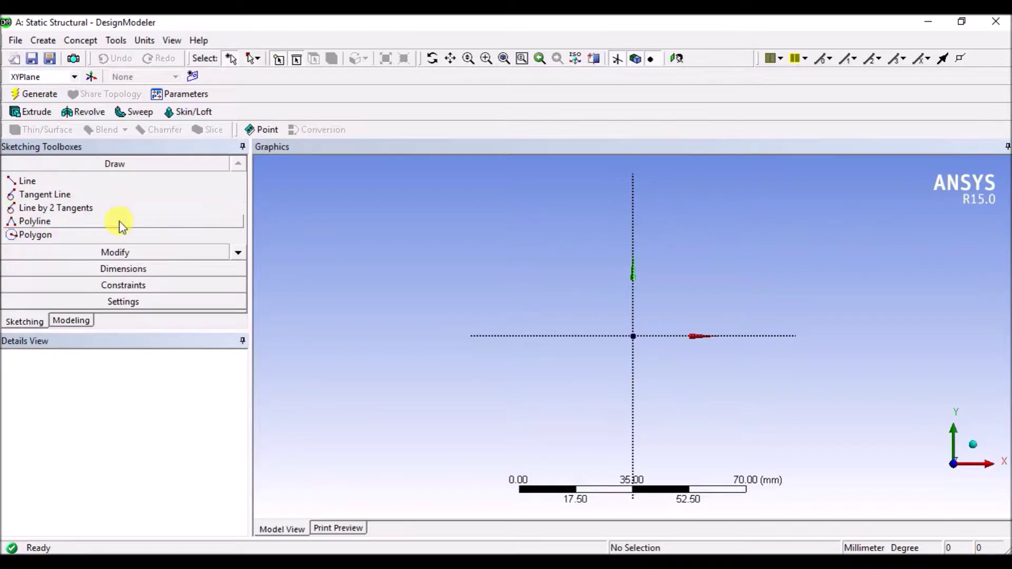
Sketch two concentric circles centred on the origin, about 29 mm and 45 mm in diameter.
left_click(238, 252)
left_click(237, 252)
left_click(238, 253)
left_click(238, 252)
left_click(238, 252)
left_click(70, 225)
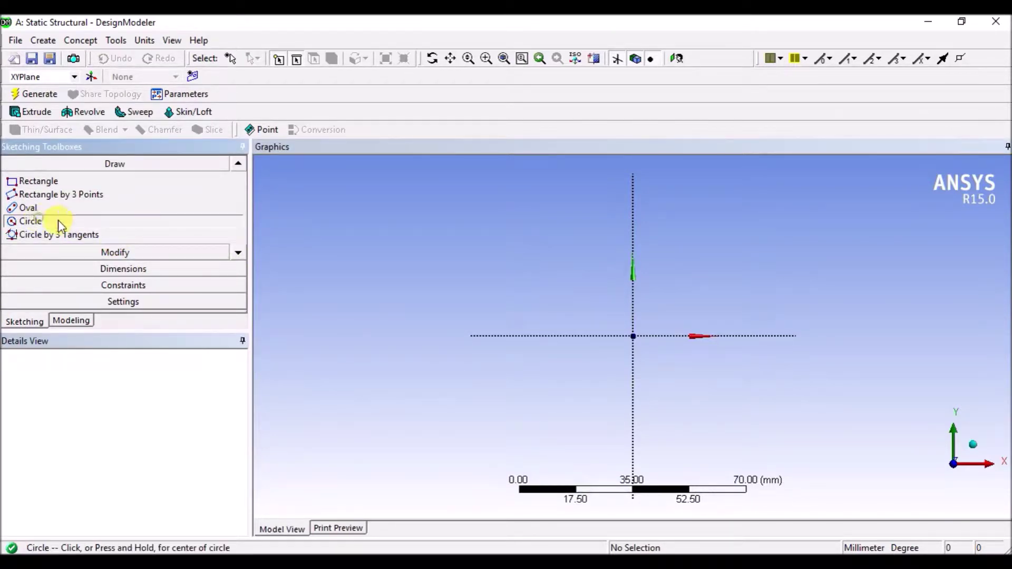
left_click(632, 335)
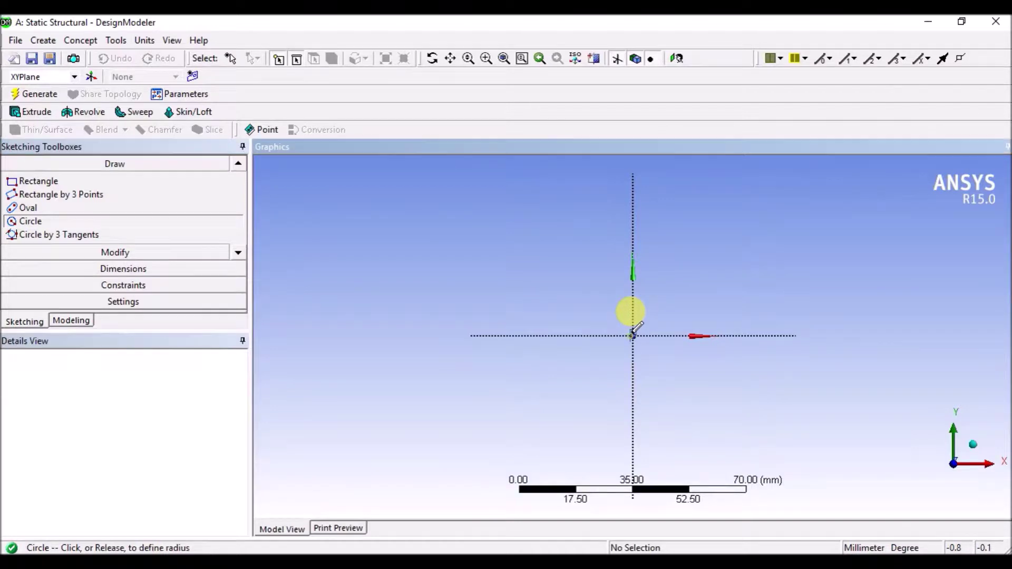
left_click(661, 298)
left_click(632, 335)
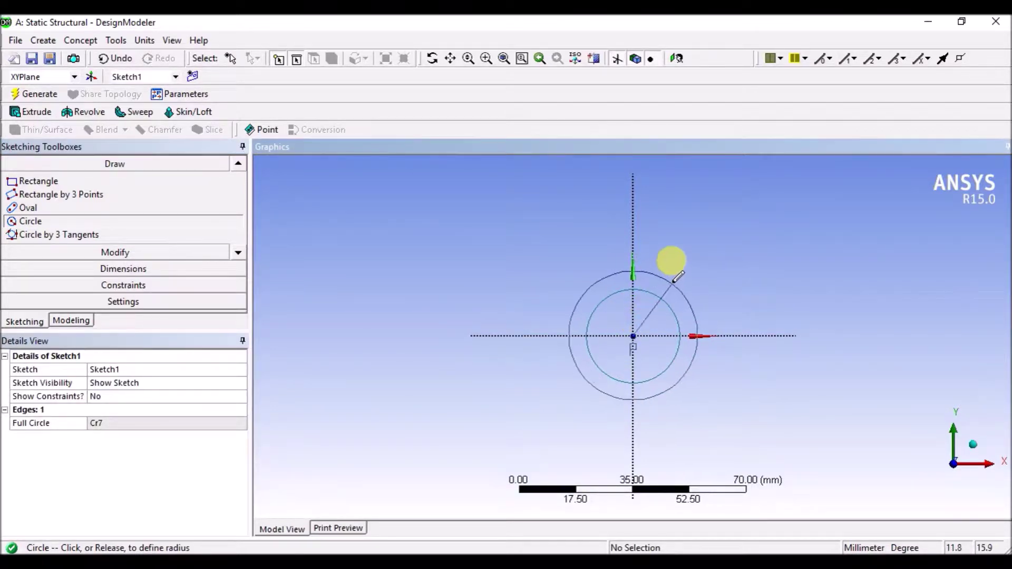
left_click(656, 263)
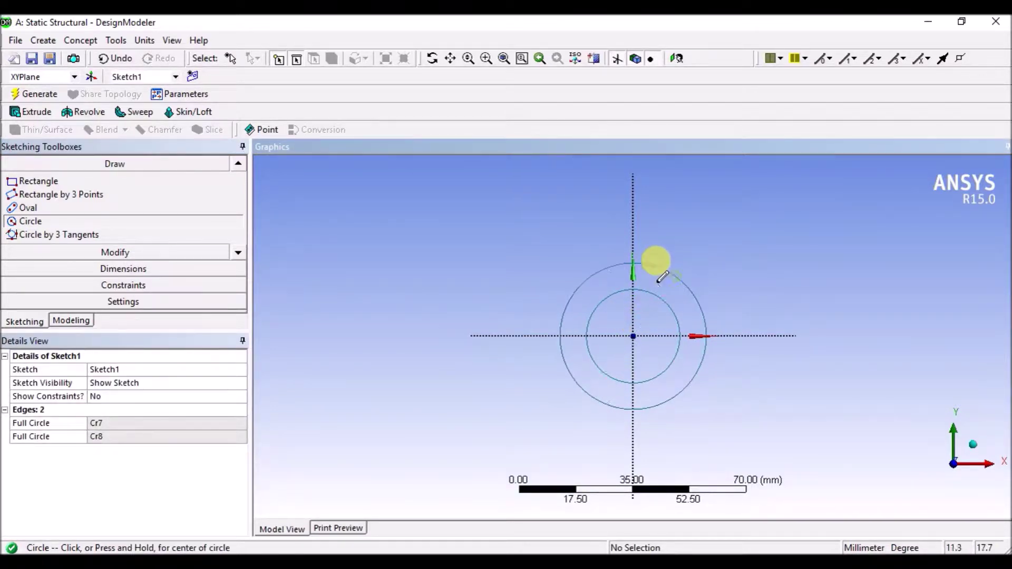
Dimension the diameters of the outer and inner circles at the origin.
left_click(132, 267)
left_click(623, 266)
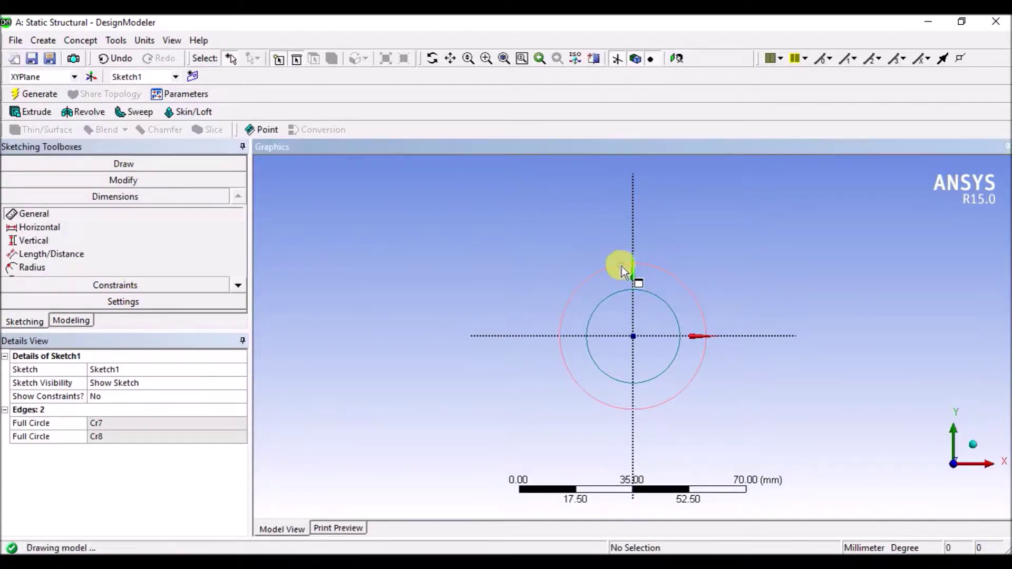
left_click(695, 238)
left_click(665, 311)
left_click(724, 274)
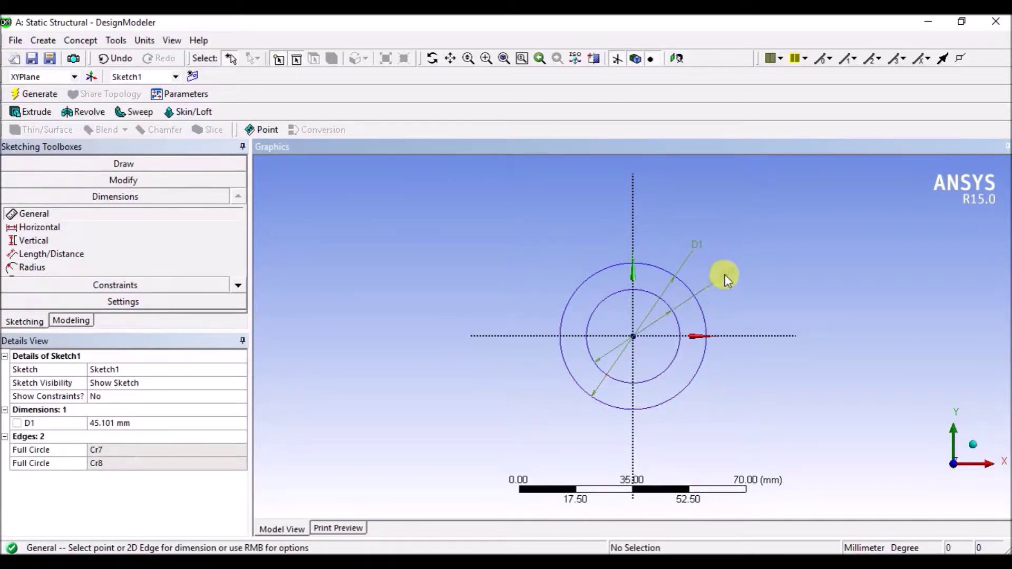
Set the diameters of the origin circles to 50 mm for the outer and 25 mm for the inner.
left_click(154, 423)
type("50")
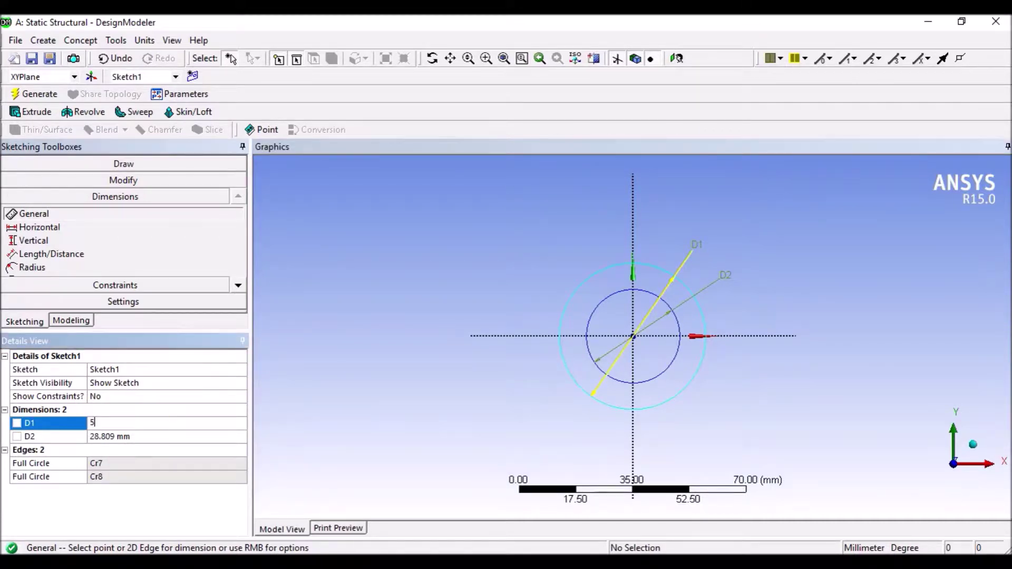
left_click(136, 436)
type("25")
left_click(306, 390)
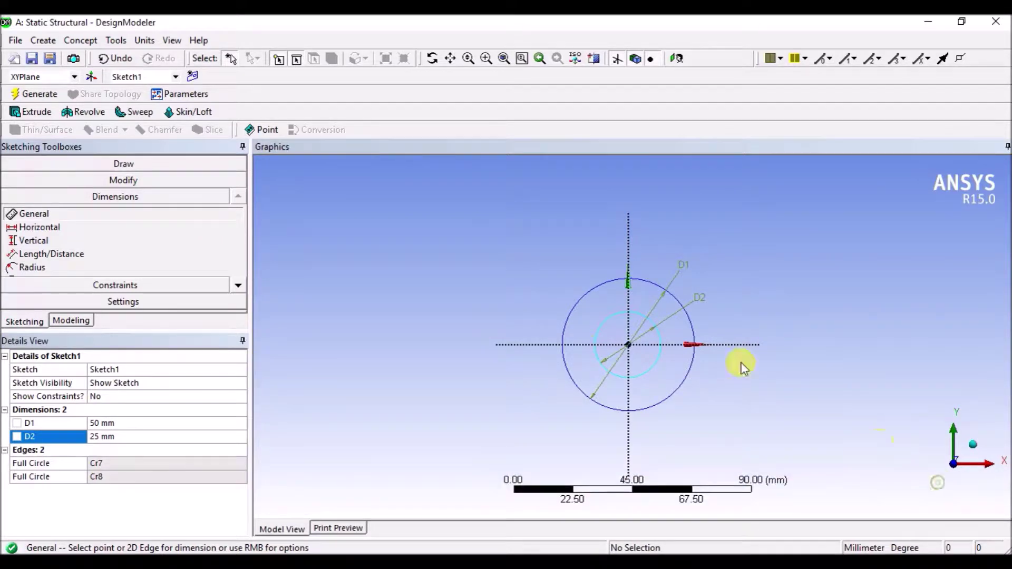
Sketch two concentric circles below and to the right of the first pair, about 20 mm and 35 mm in diameter.
left_click(144, 167)
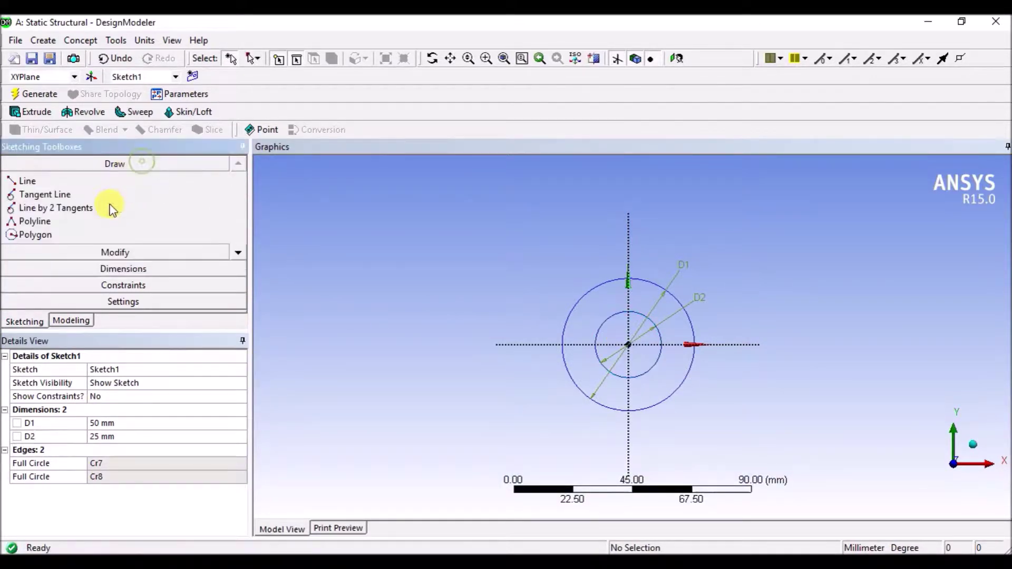
left_click(243, 254)
left_click(244, 254)
left_click(243, 254)
left_click(243, 254)
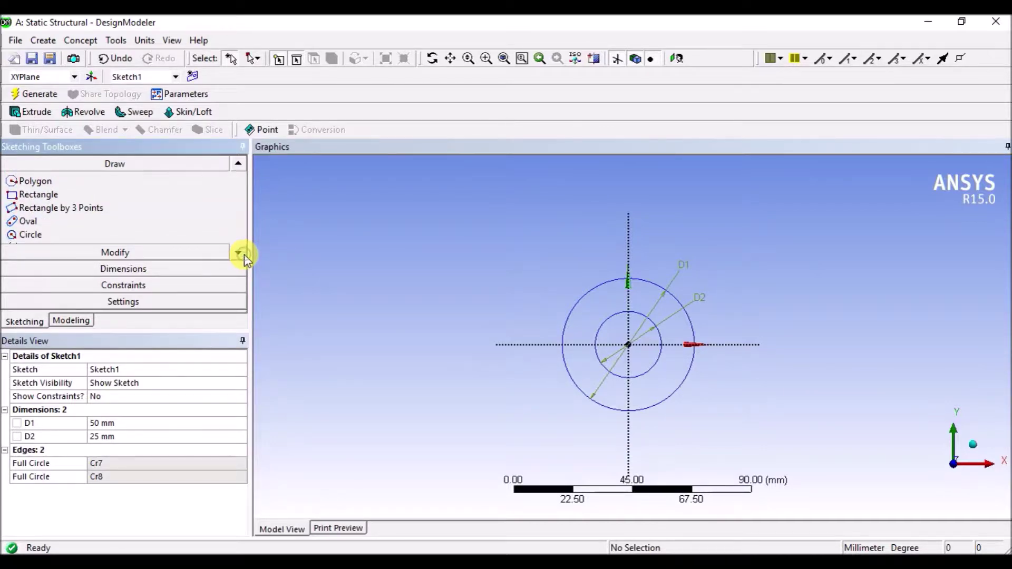
left_click(93, 236)
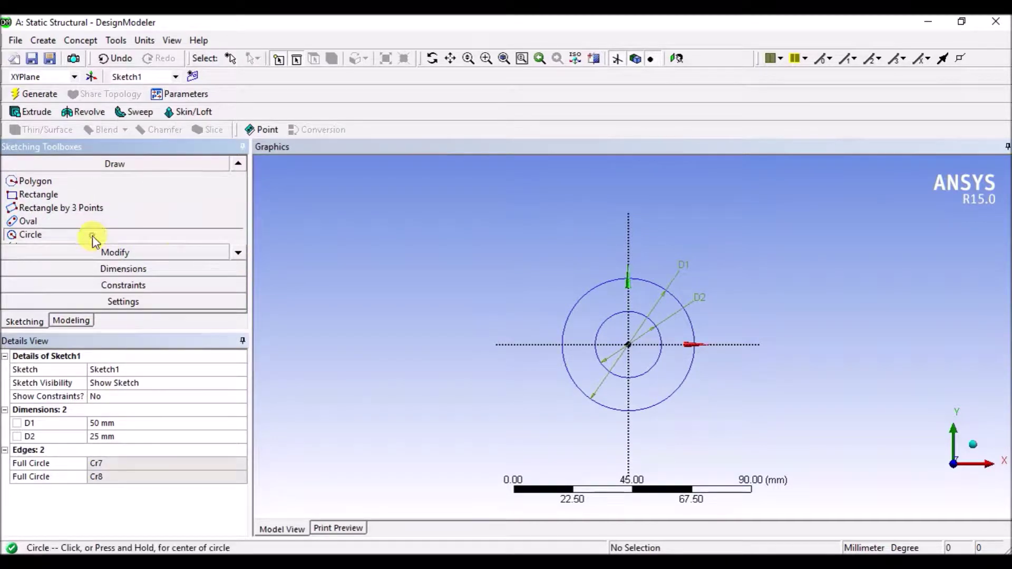
left_click(865, 446)
left_click(867, 420)
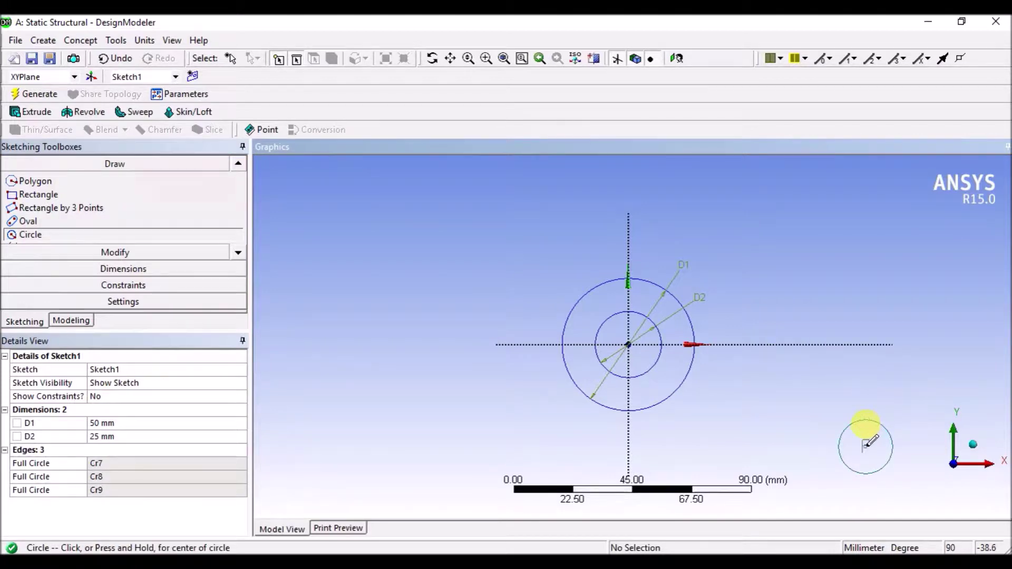
left_click(864, 447)
left_click(881, 403)
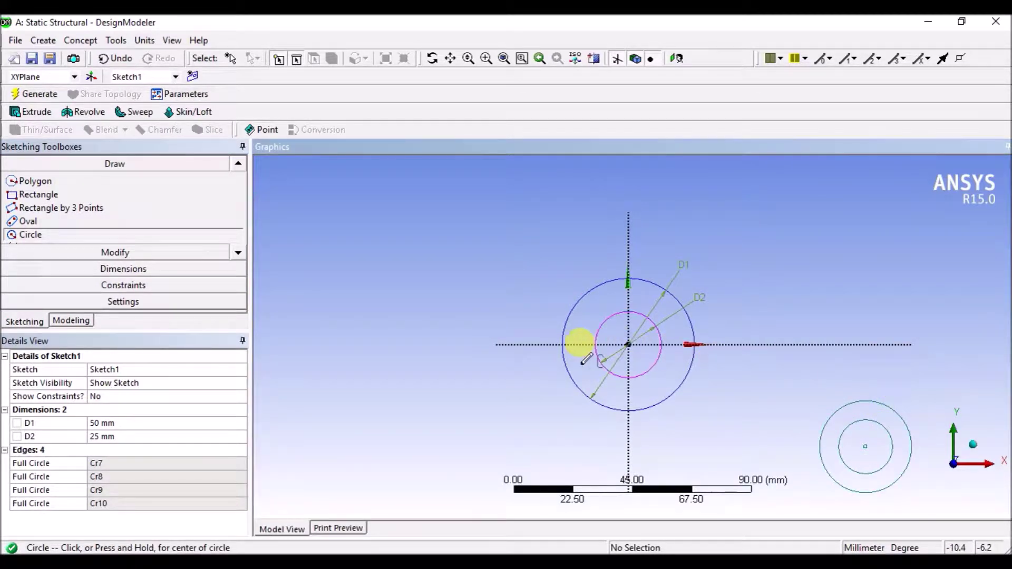
Dimension the diameters of the outer and inner circles of the second, lower-right pair.
left_click(129, 269)
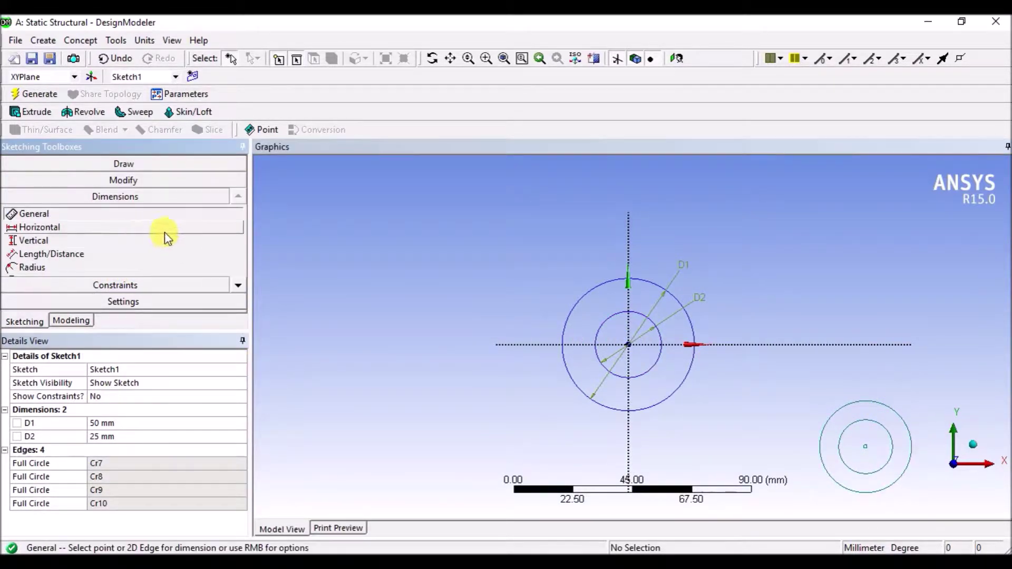
left_click(880, 404)
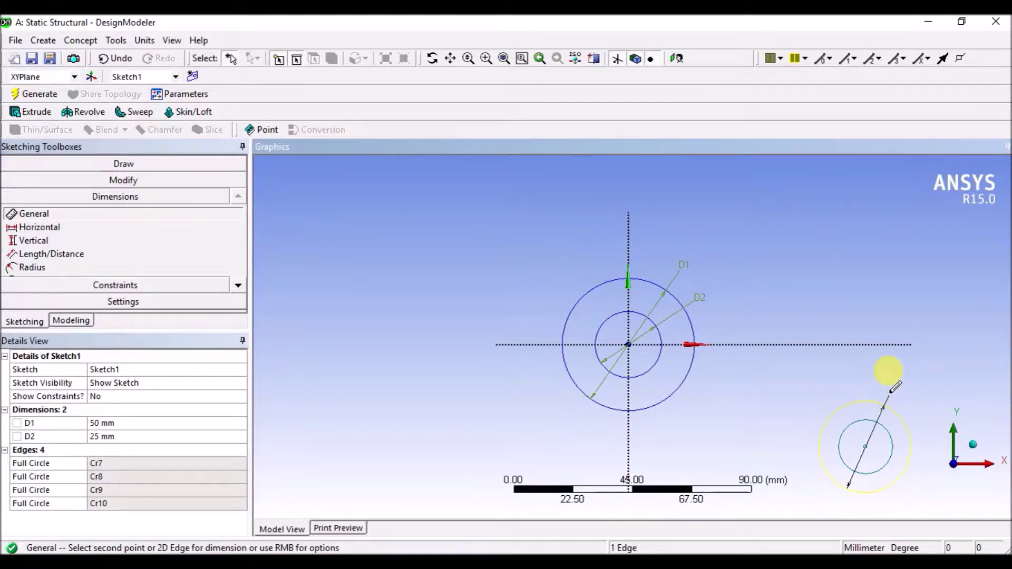
left_click(890, 391)
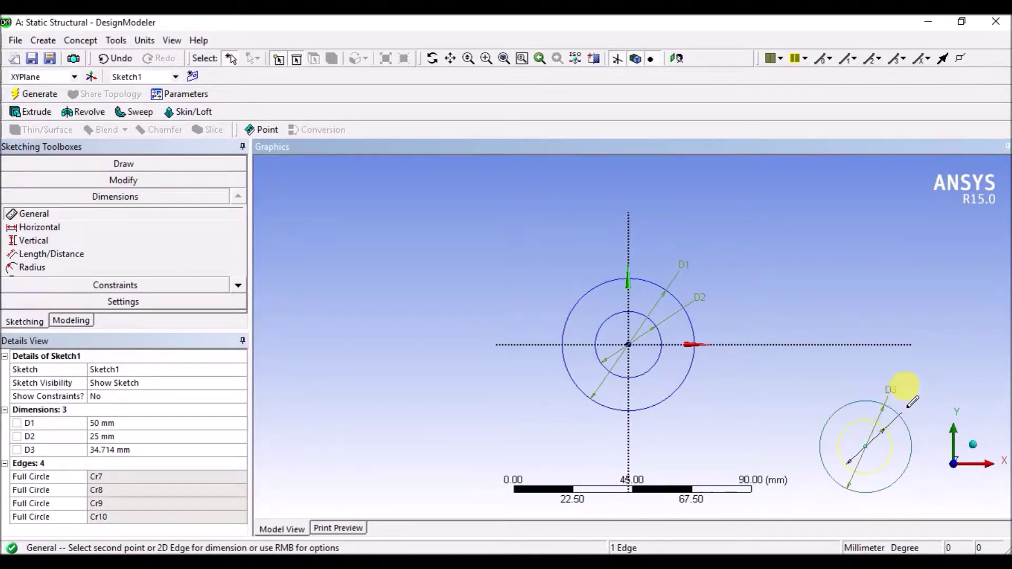
left_click(910, 405)
Dimension the second pair's centre vertically from the X axis and horizontally from the Y axis.
left_click(865, 448)
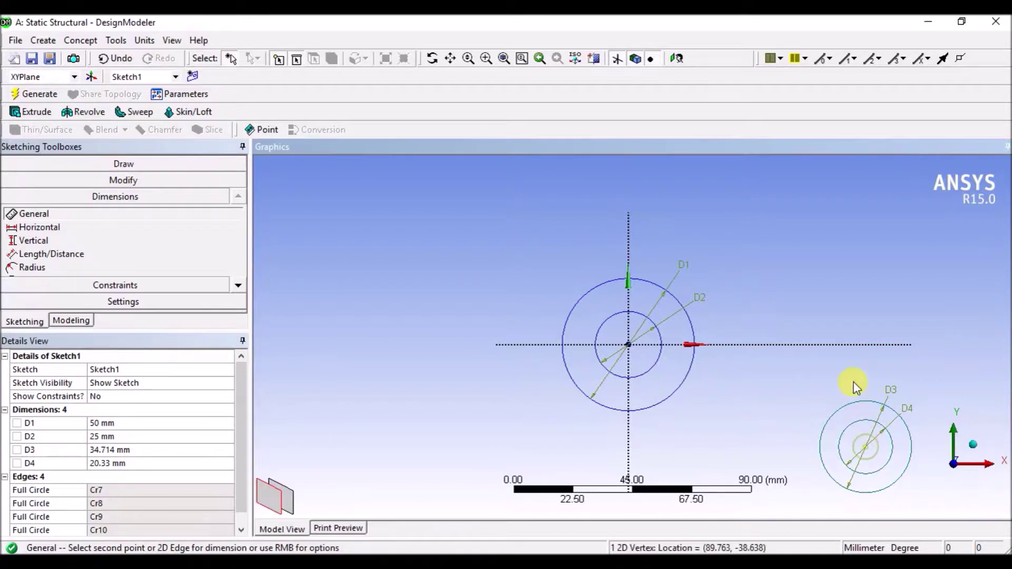
left_click(860, 346)
left_click(864, 364)
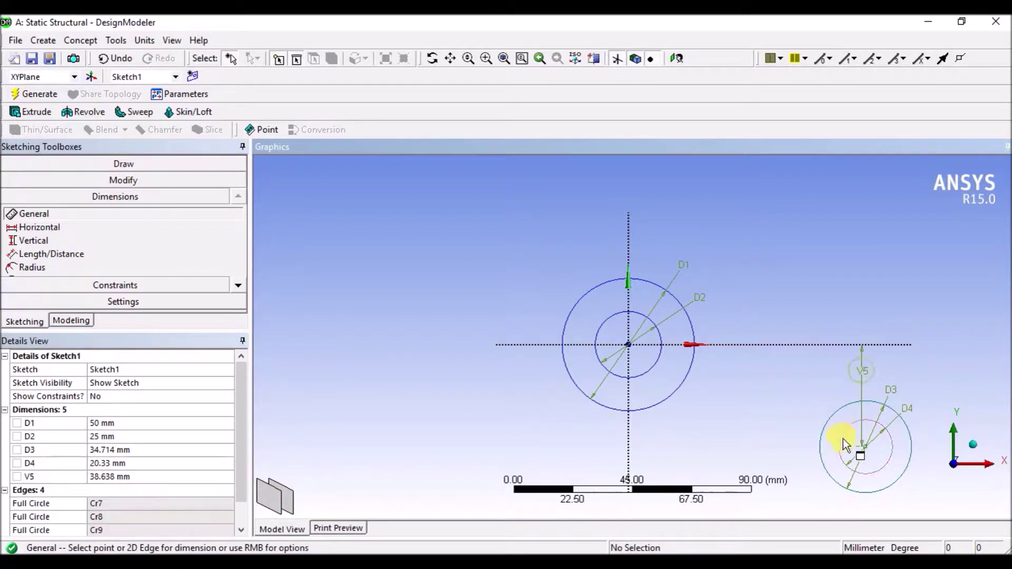
left_click(862, 446)
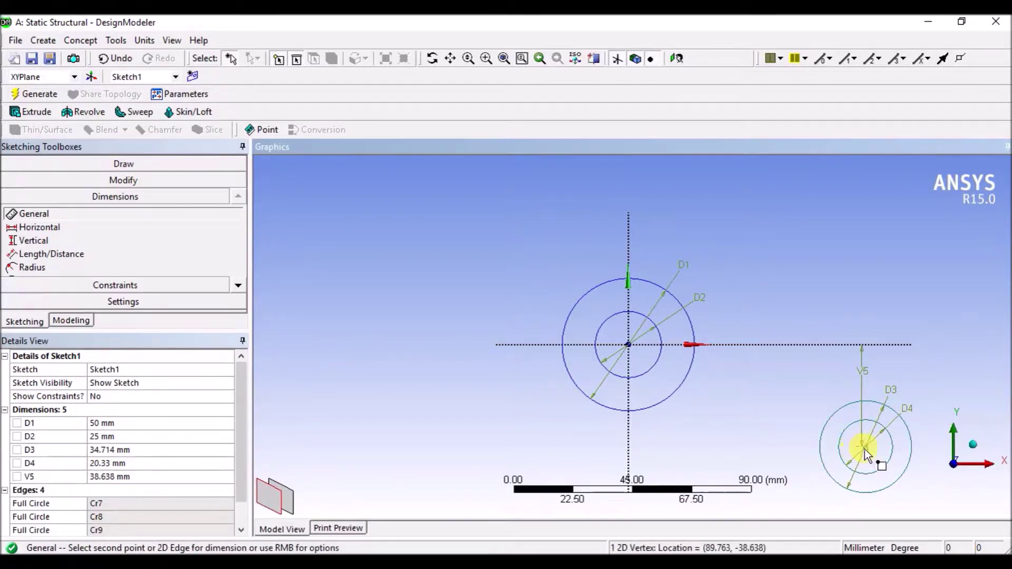
left_click(628, 457)
left_click(694, 434)
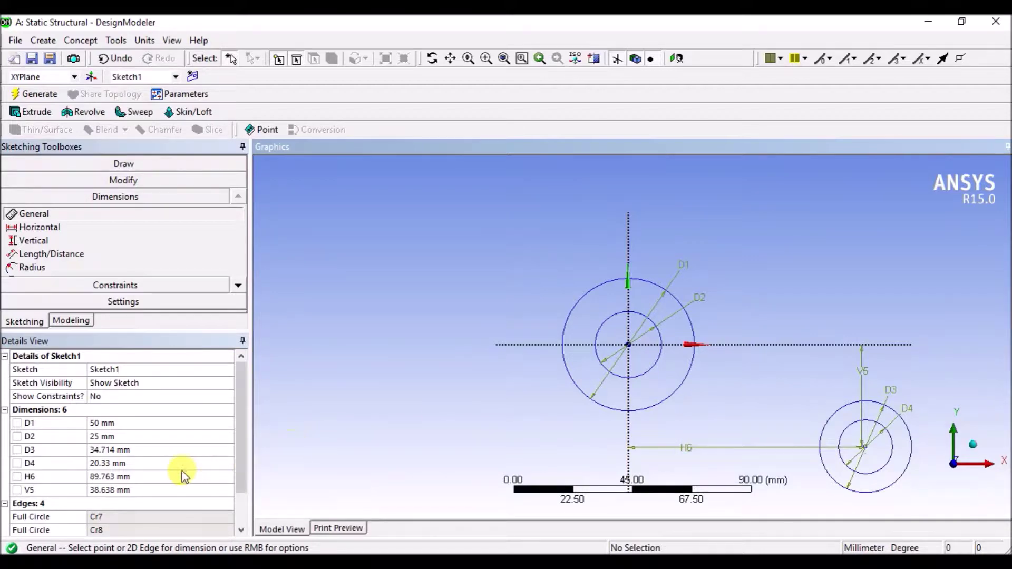
Set the second pair's outer diameter to 50 mm and its inner diameter to 25 mm.
left_click(115, 451)
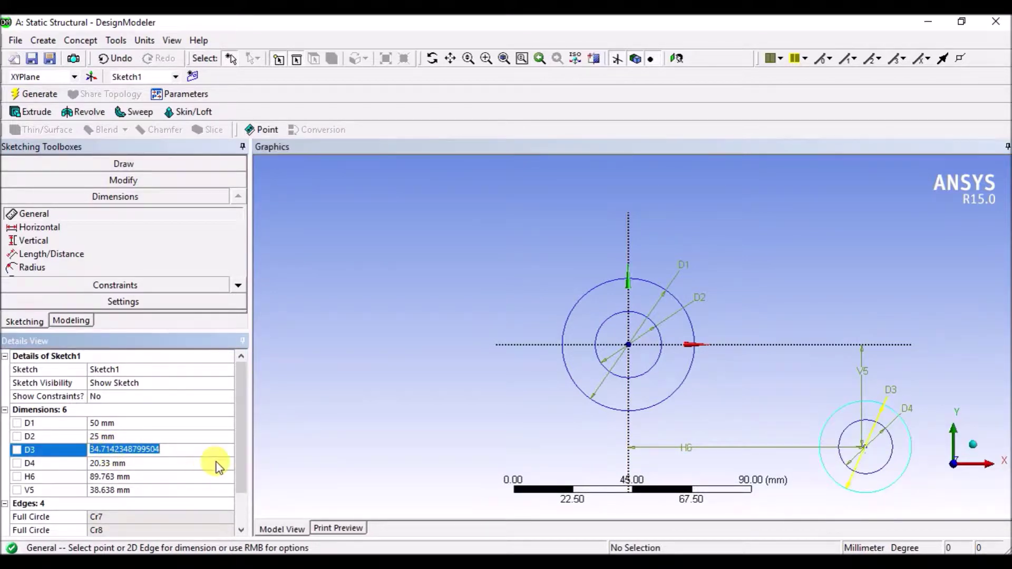
type("50")
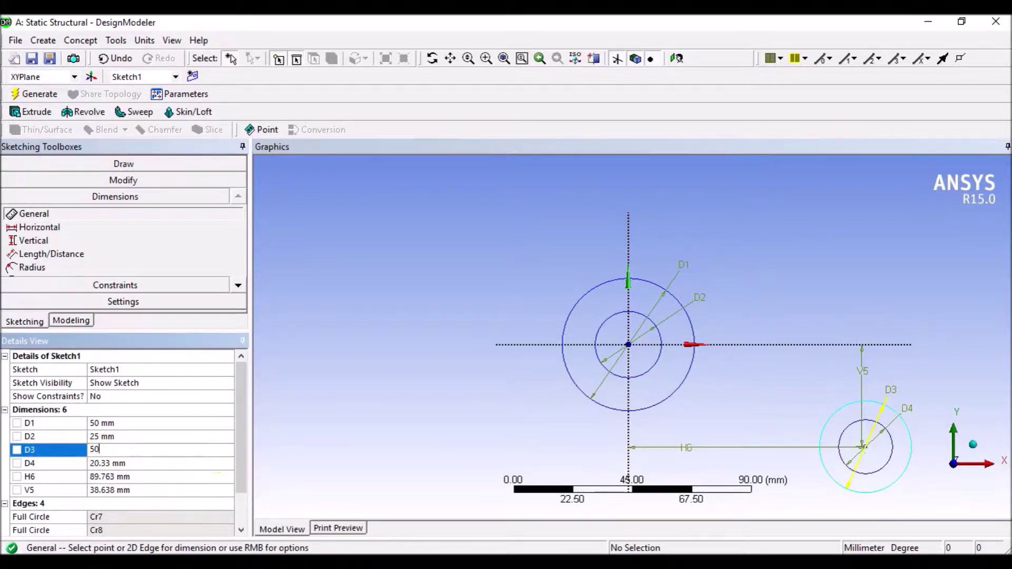
left_click(196, 464)
type("25")
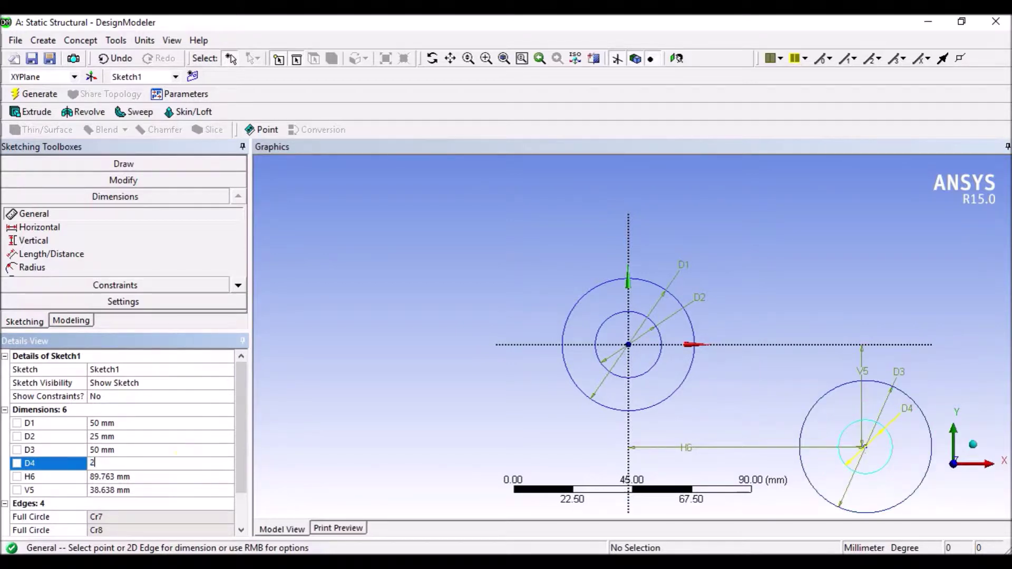
Set the second pair's centre 125 mm horizontally and 75 mm vertically from the origin axes.
left_click(191, 476)
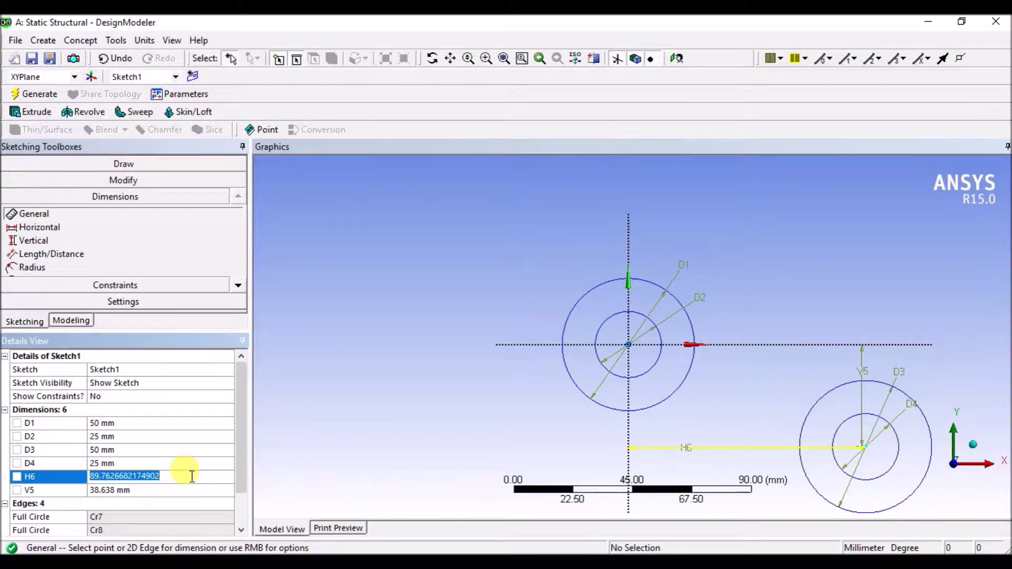
type("125")
left_click(173, 489)
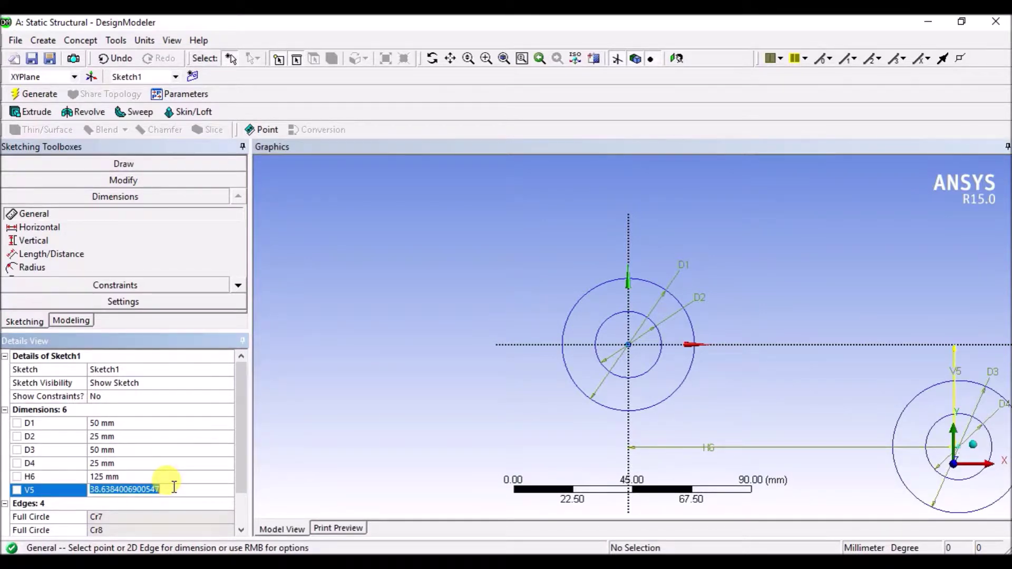
type("75")
left_click(311, 422)
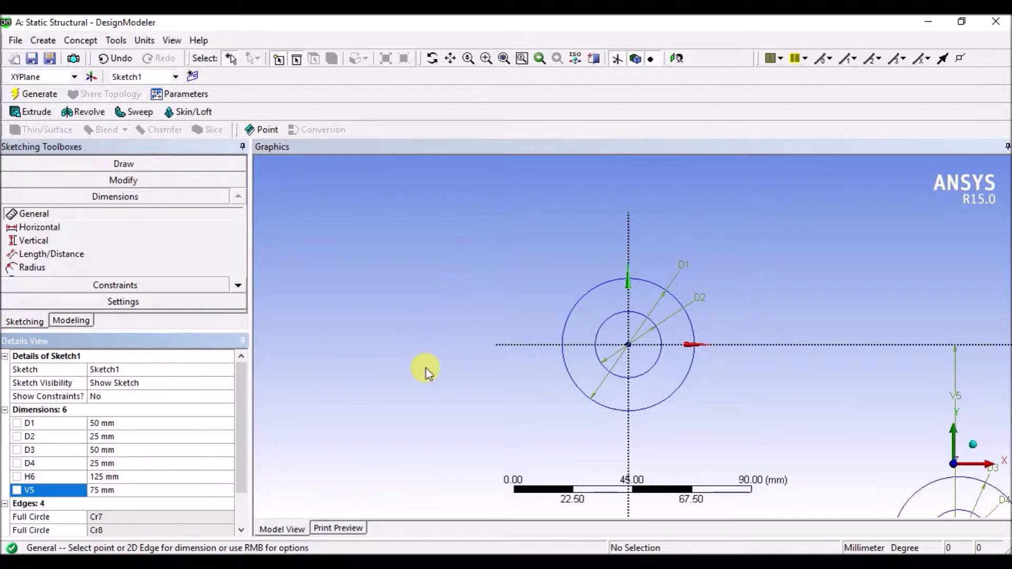
key("F7")
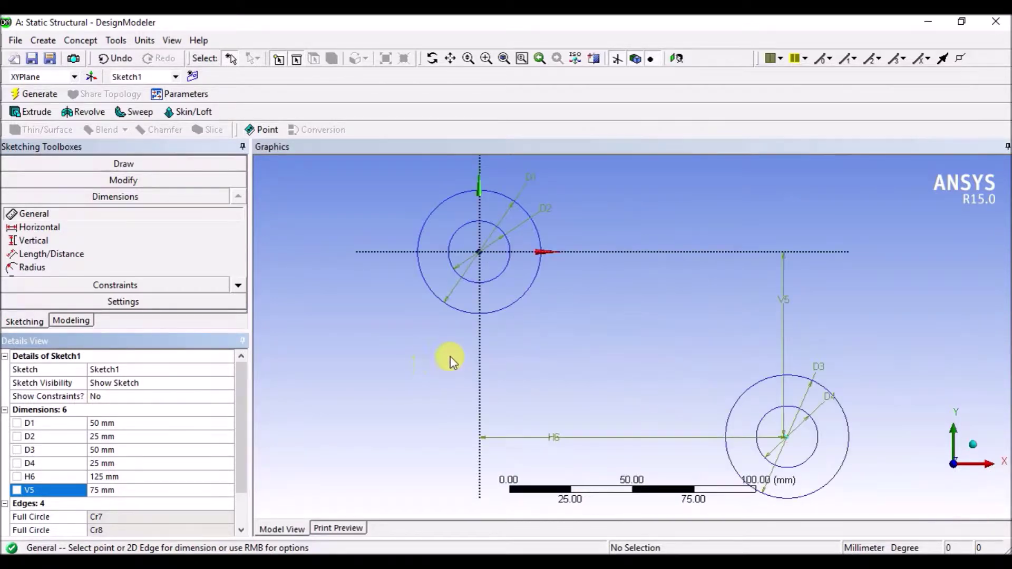
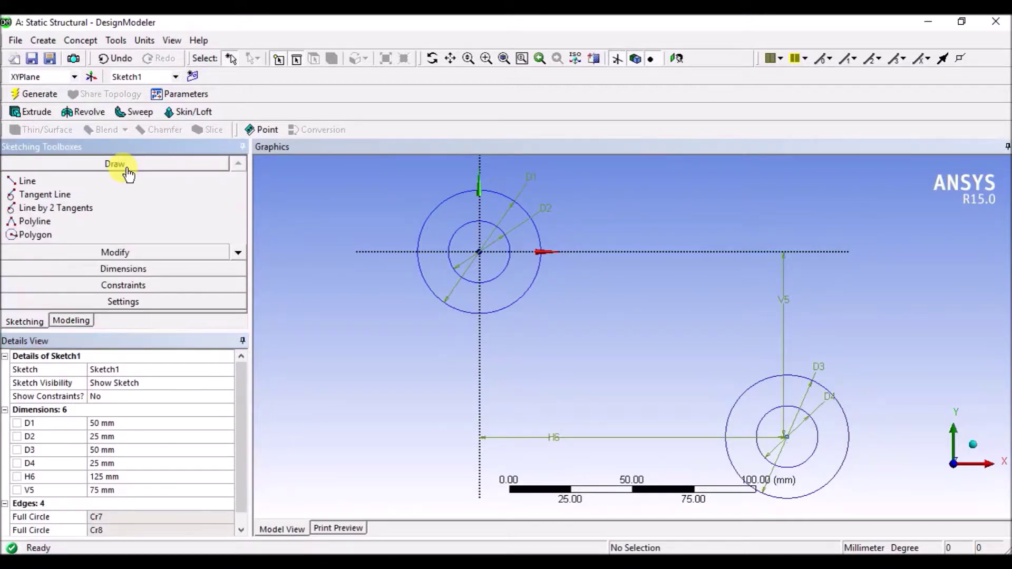
Draw horizontal tangent lines toward the right from the highest and lowest points of the first pair's outer circle.
left_click(68, 196)
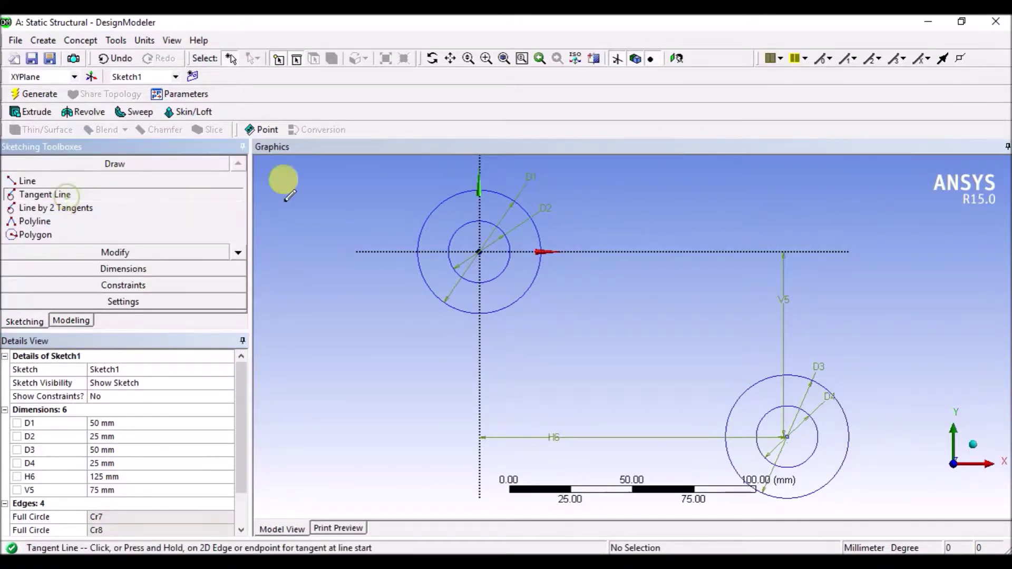
left_click(479, 188)
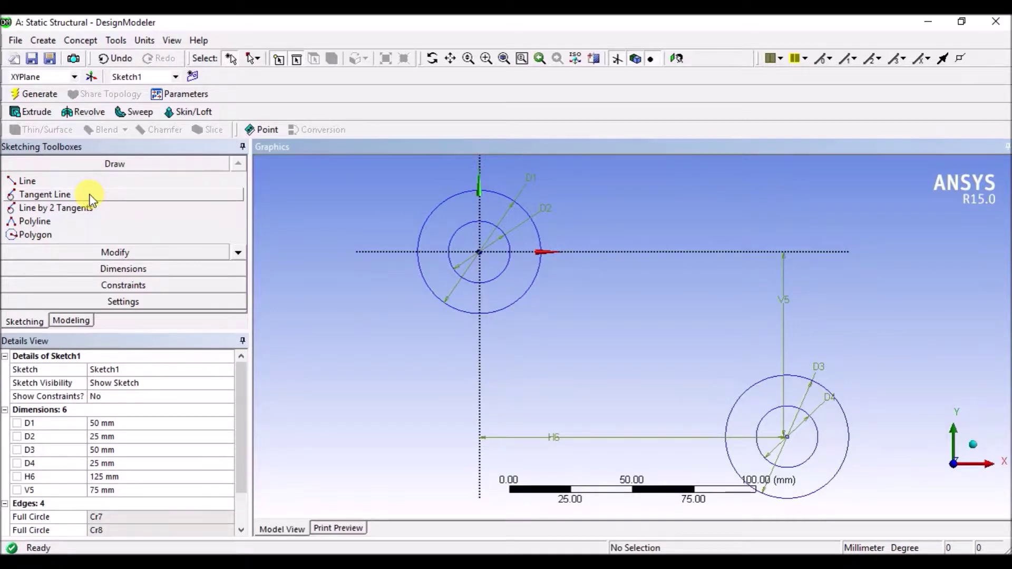
left_click(63, 196)
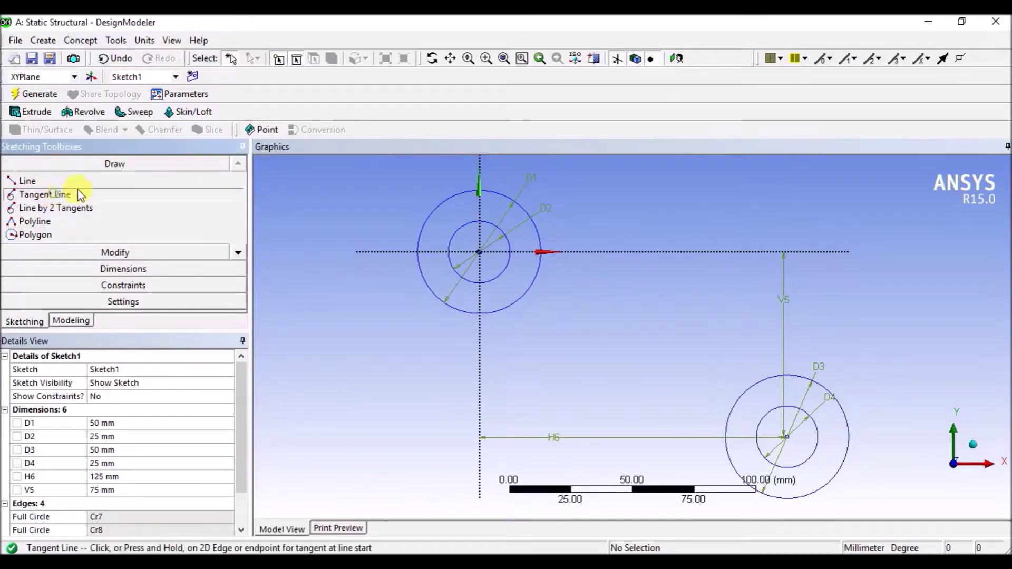
left_click(480, 190)
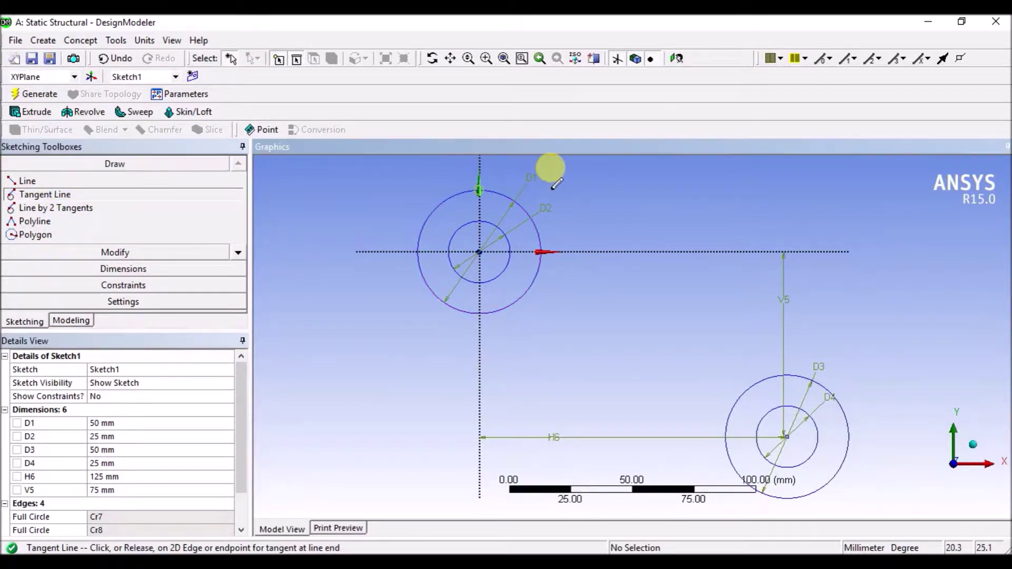
left_click(829, 190)
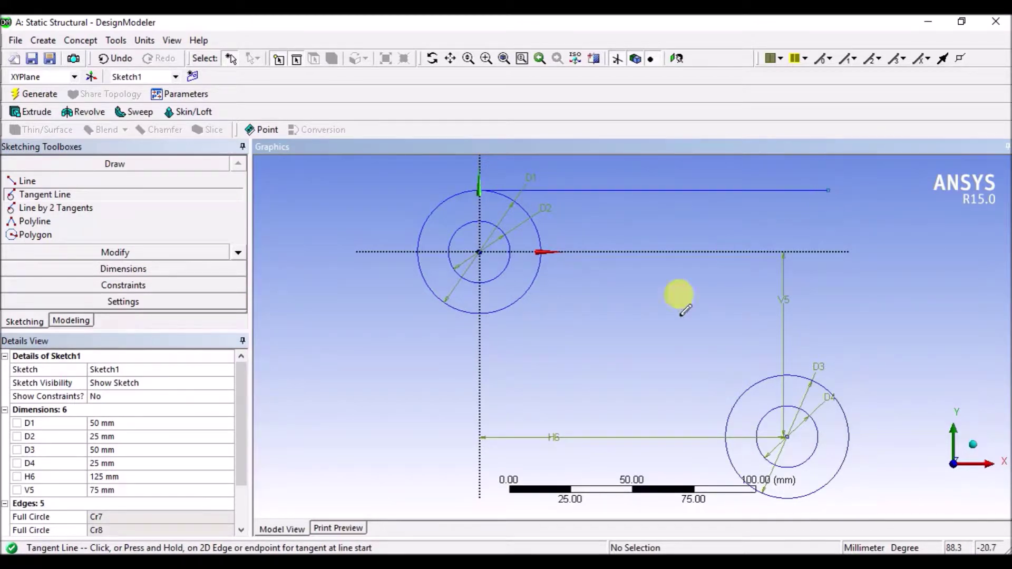
left_click(479, 313)
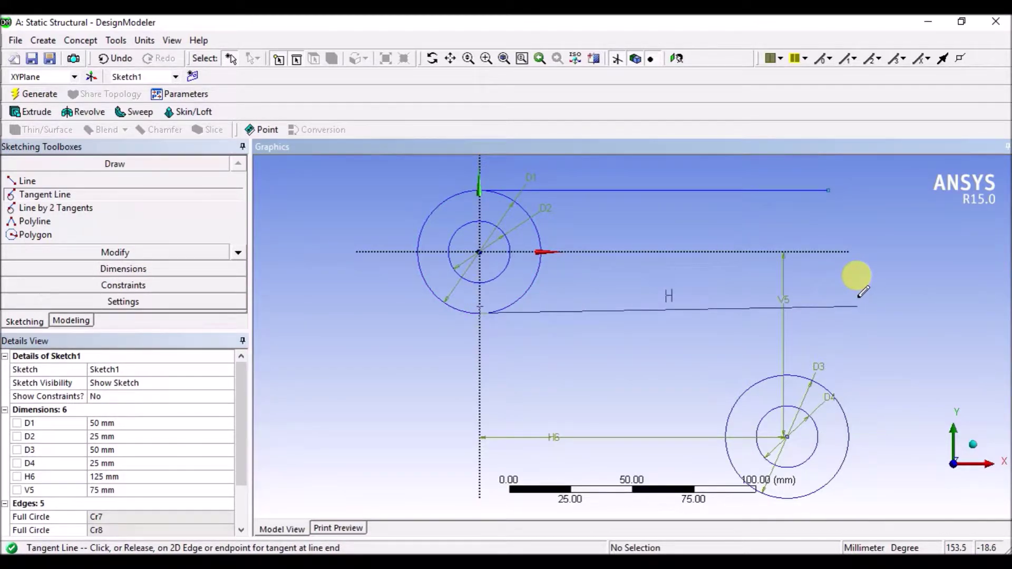
left_click(758, 300)
Draw upward tangent lines from the left and right sides of the second pair's outer circle.
left_click(726, 424)
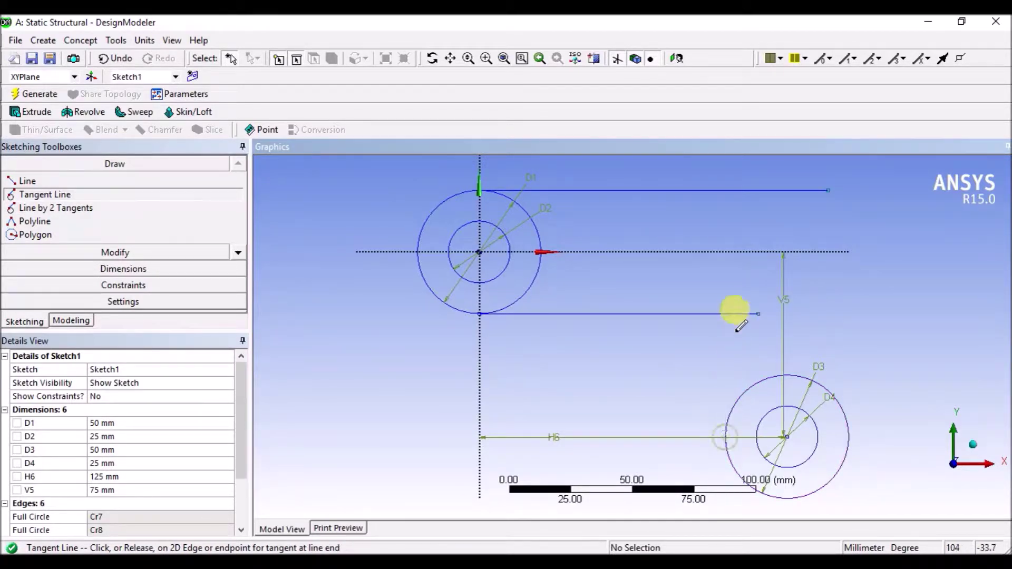
left_click(733, 283)
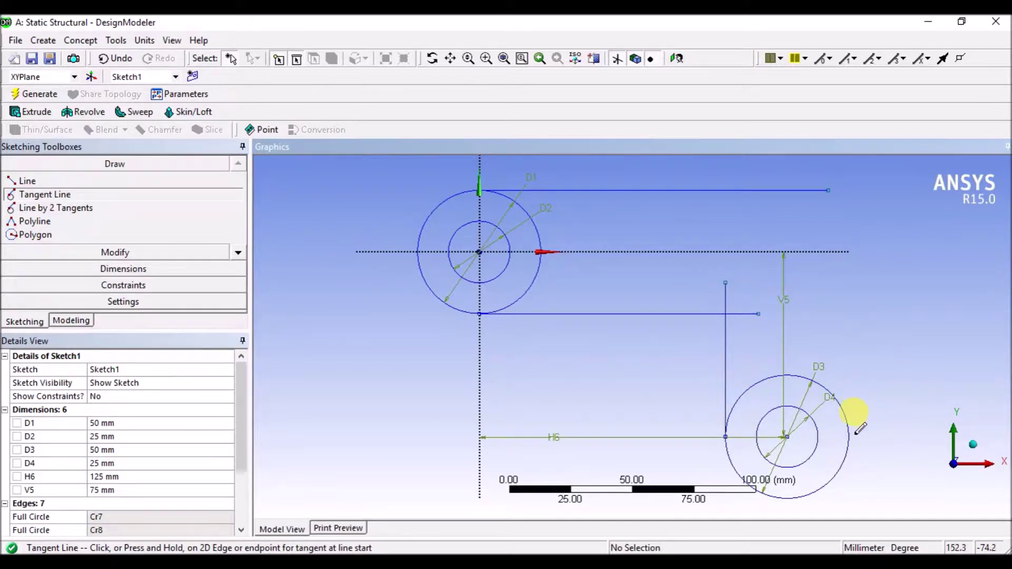
left_click(850, 419)
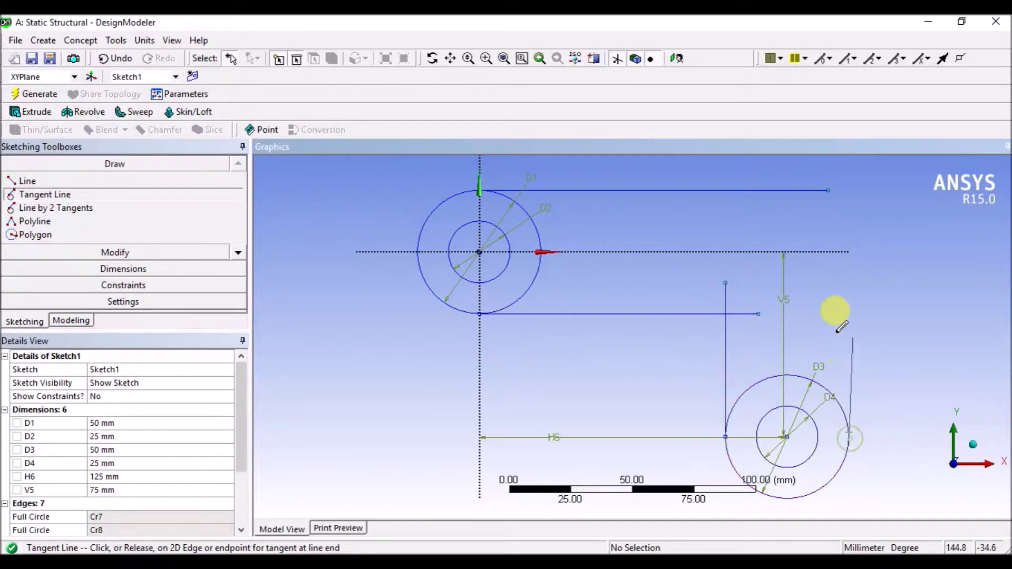
left_click(820, 268)
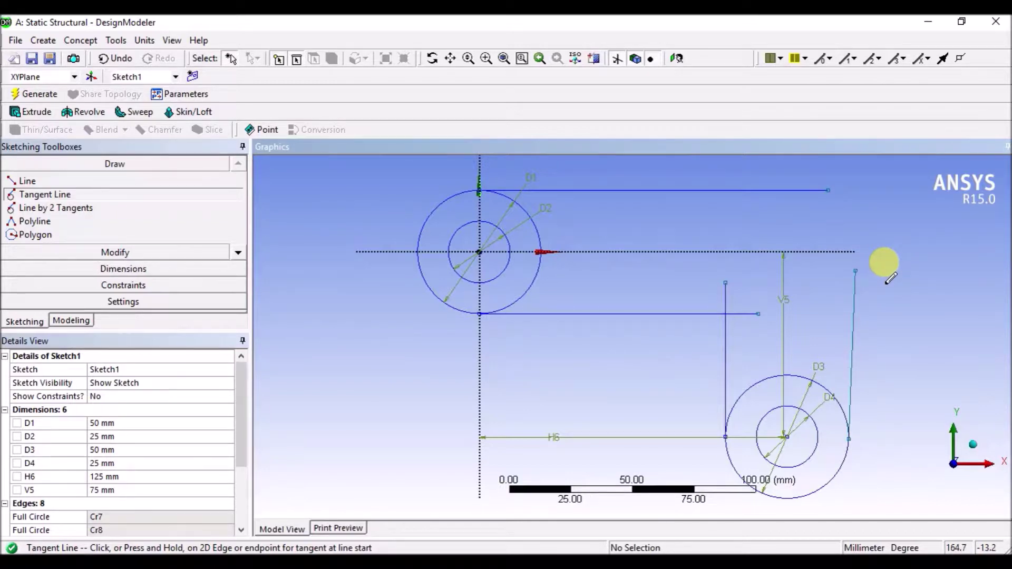
Constrain the slanted tangent line on the right side of the second circle pair to be vertical.
left_click(132, 288)
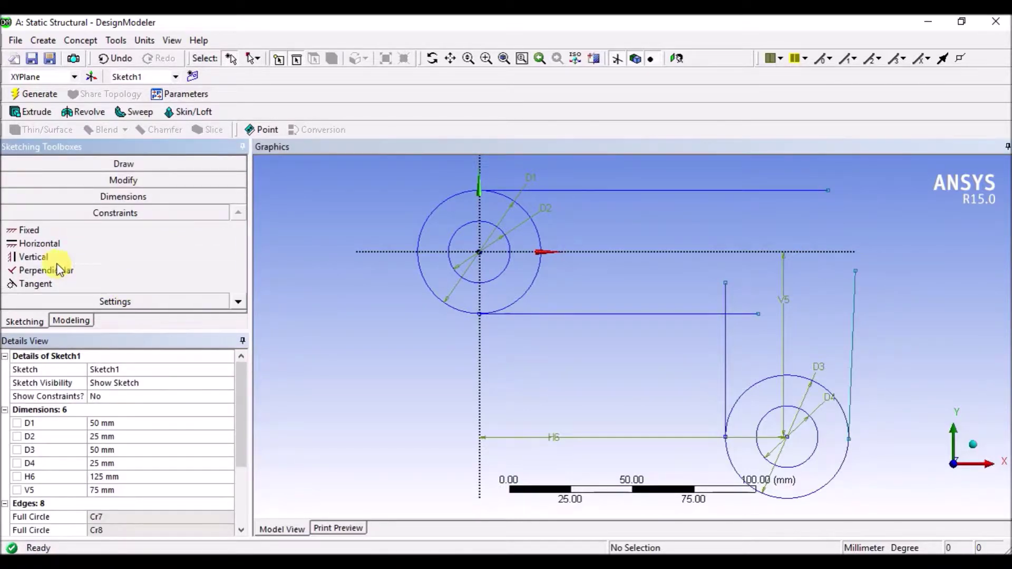
left_click(56, 255)
left_click(851, 301)
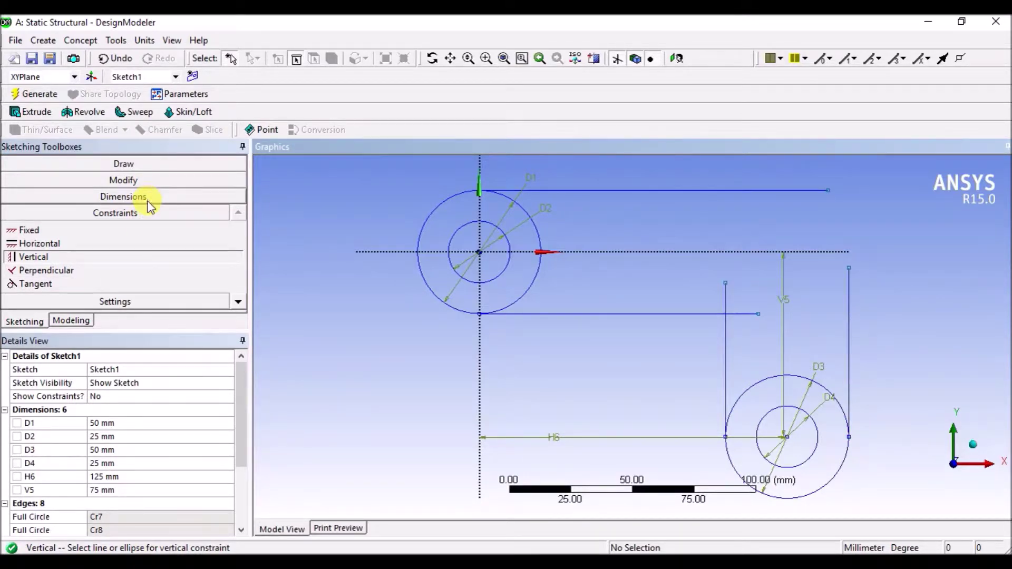
Extend the right vertical tangent line up to the X axis and try to extend it further.
left_click(150, 181)
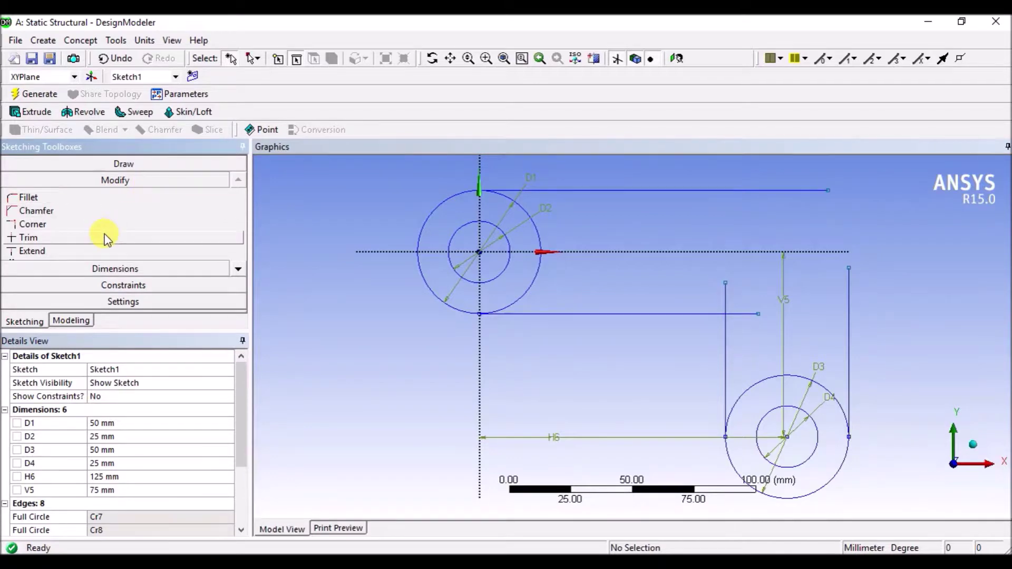
left_click(99, 249)
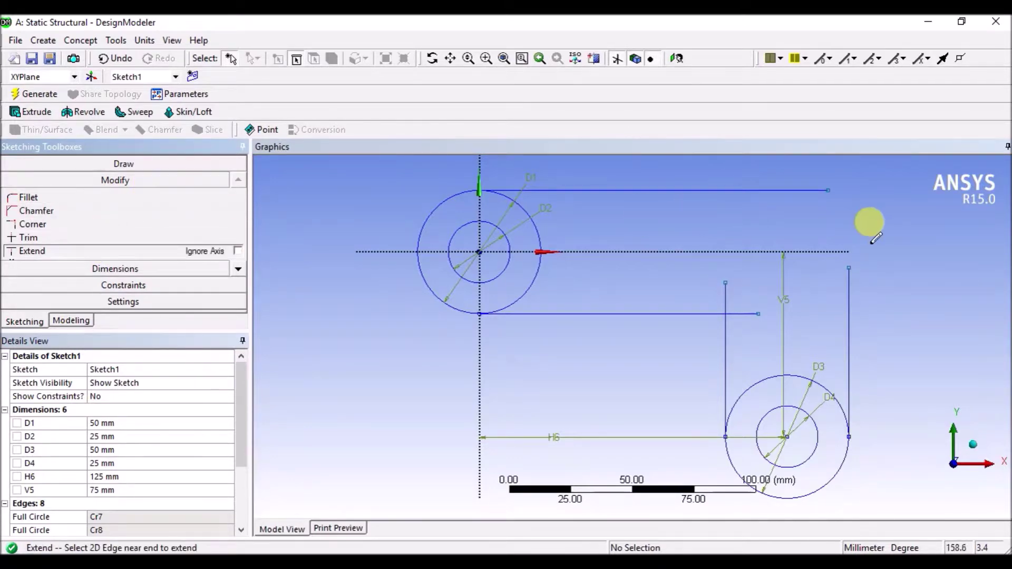
left_click(848, 265)
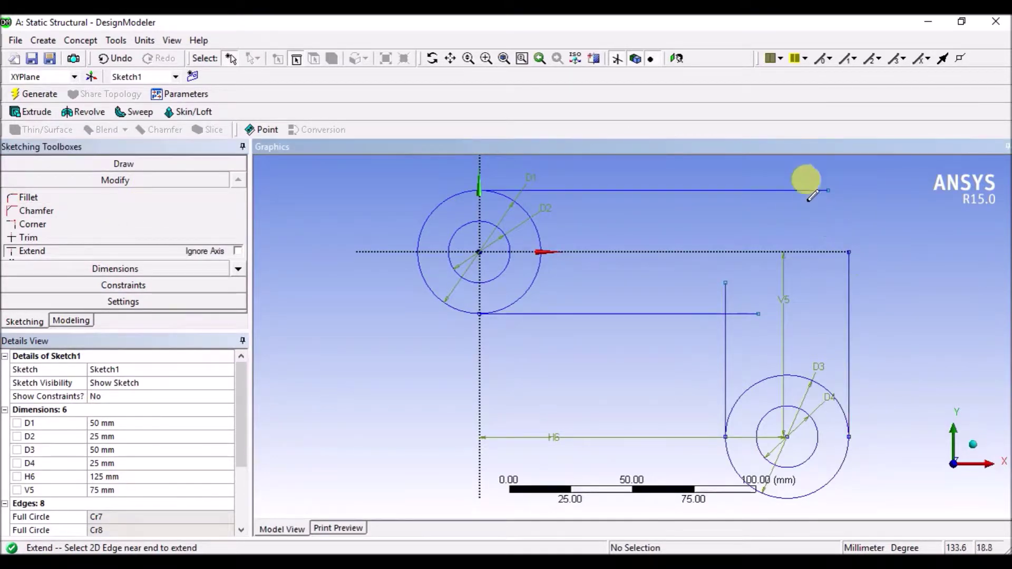
left_click(848, 243)
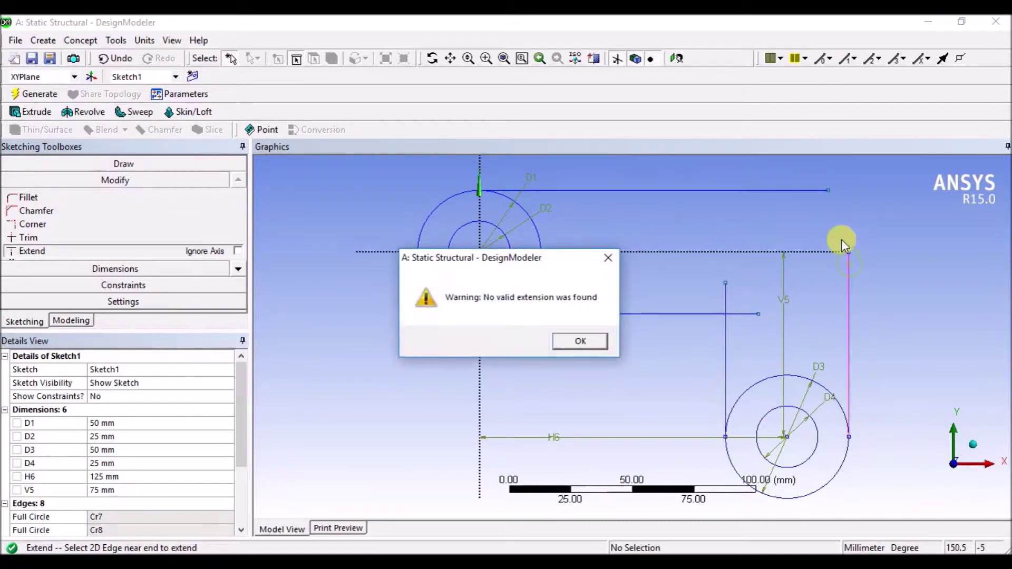
left_click(608, 257)
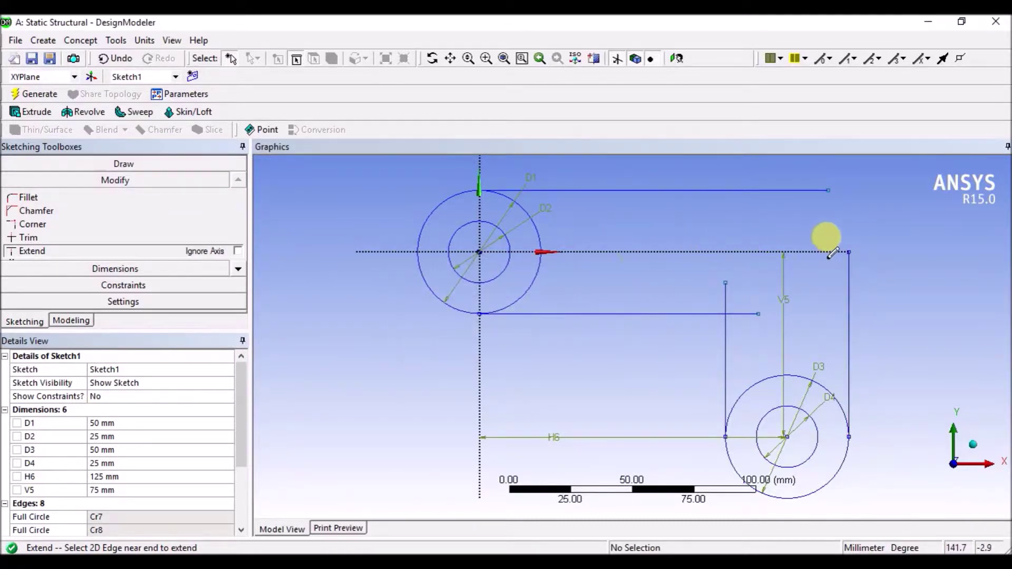
Join the upper horizontal line and the right vertical line into a sharp corner.
left_click(59, 237)
left_click(98, 225)
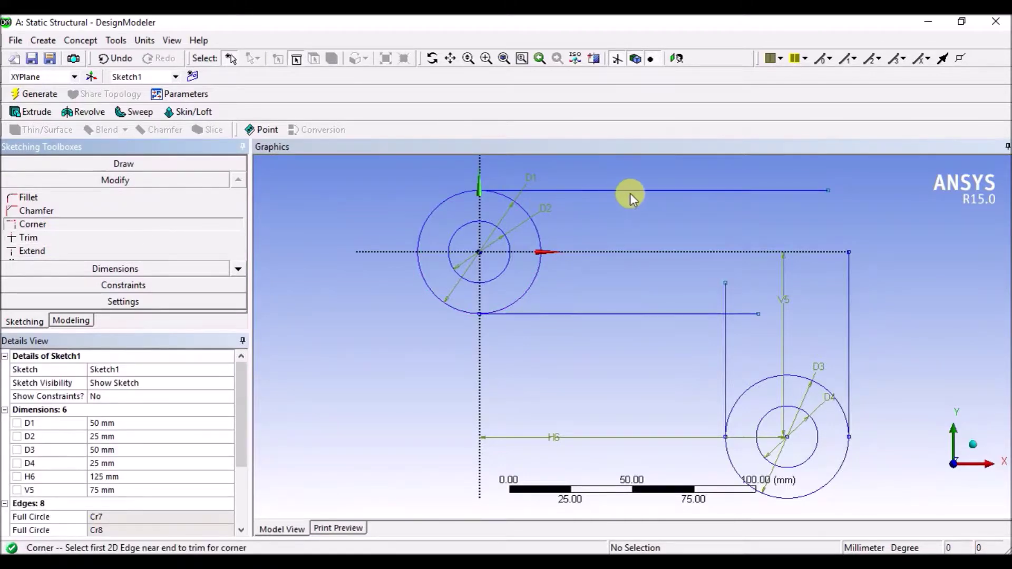
left_click(666, 190)
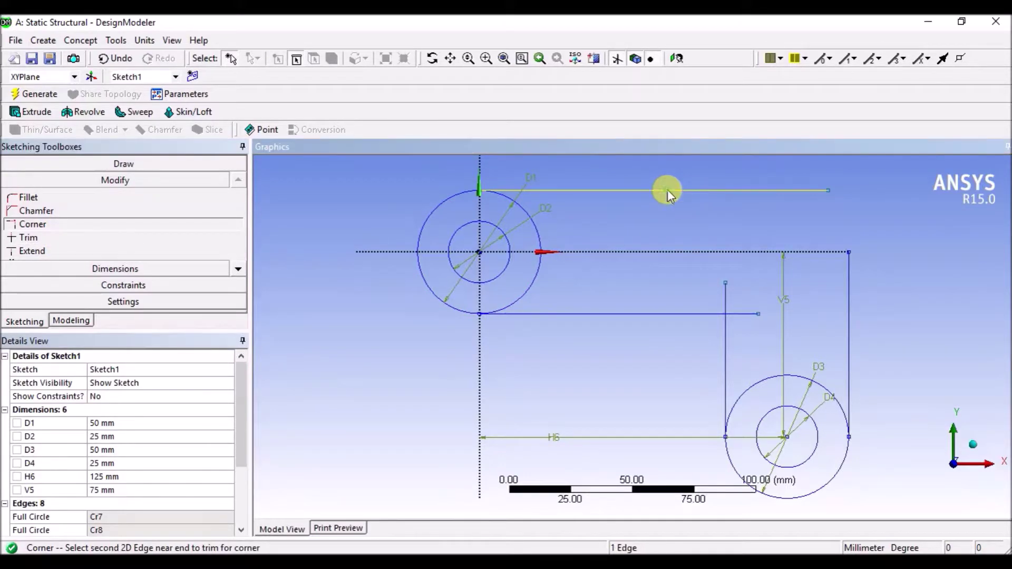
left_click(850, 278)
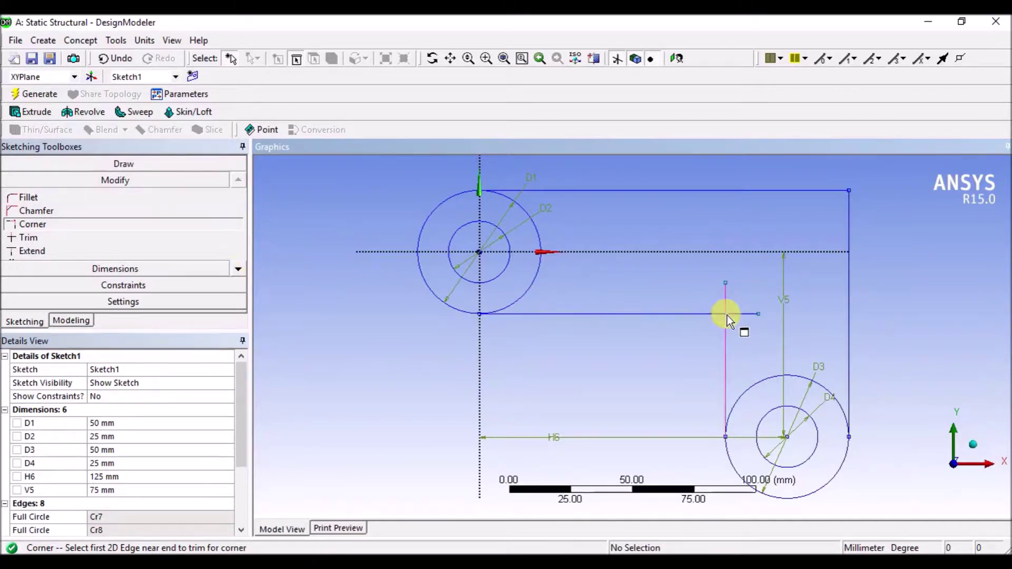
Fillet the inner corner between the lower horizontal line and the left vertical line with a 10 mm radius.
left_click(82, 198)
left_click(213, 198)
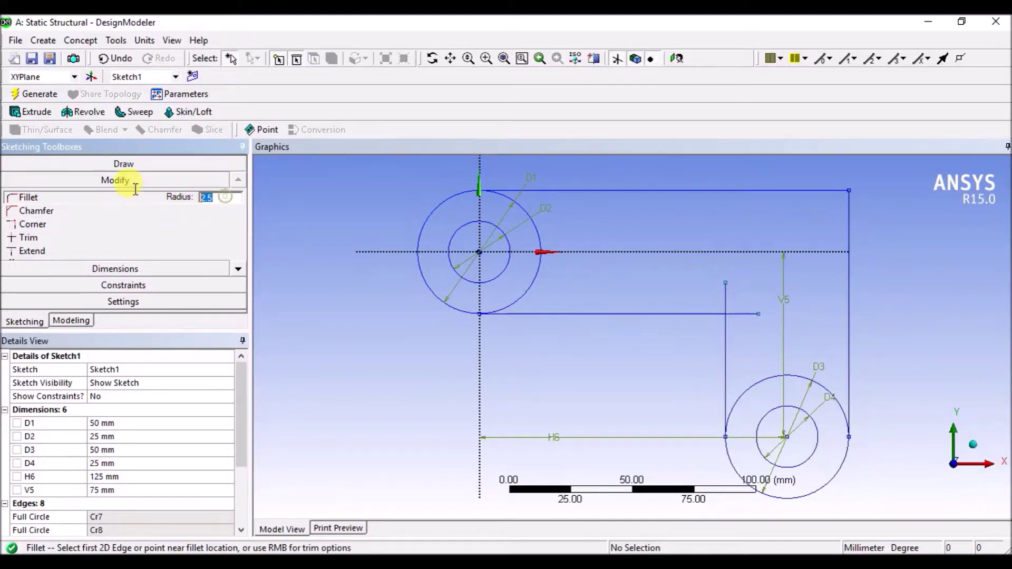
type("10")
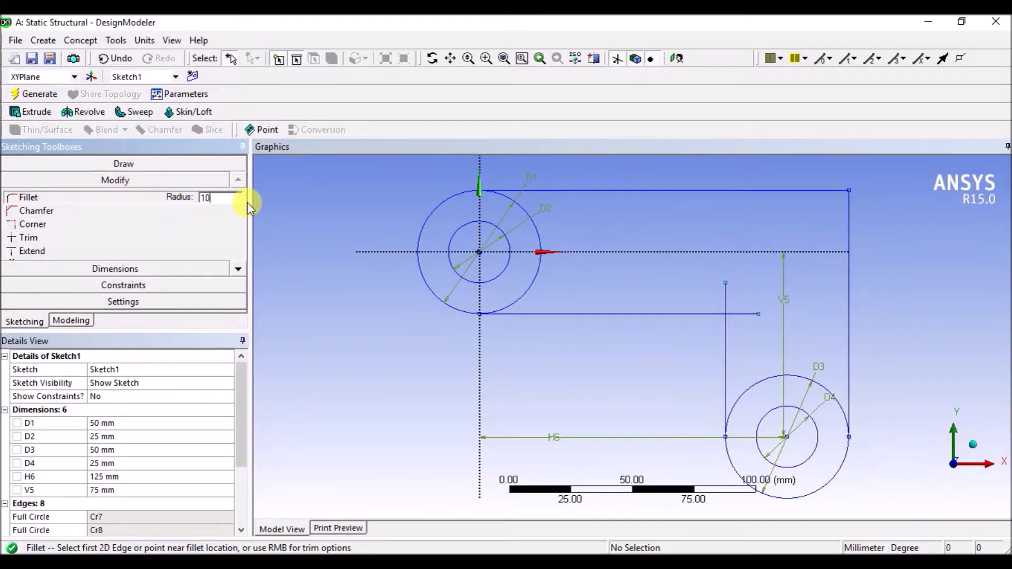
left_click(650, 312)
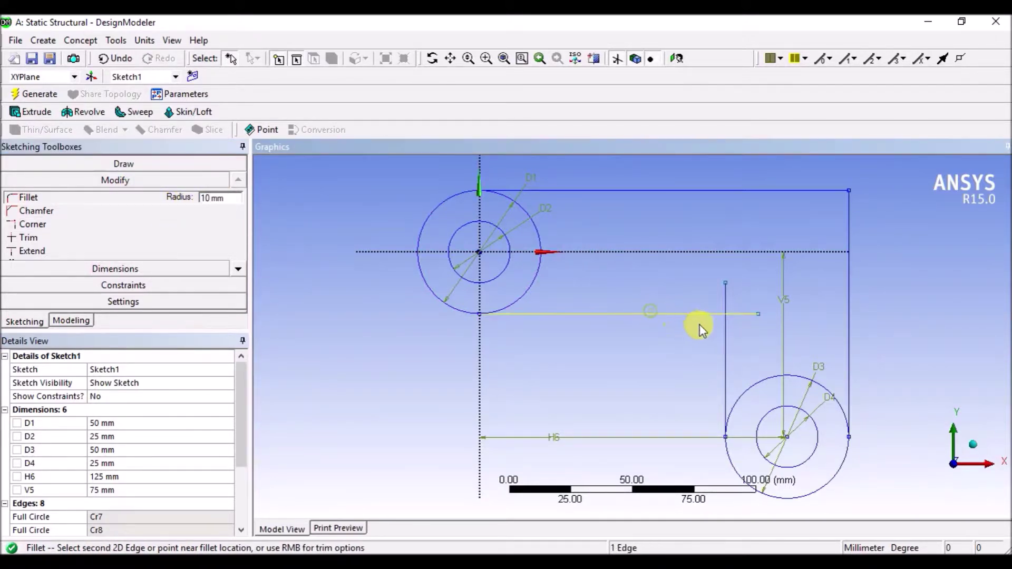
left_click(728, 332)
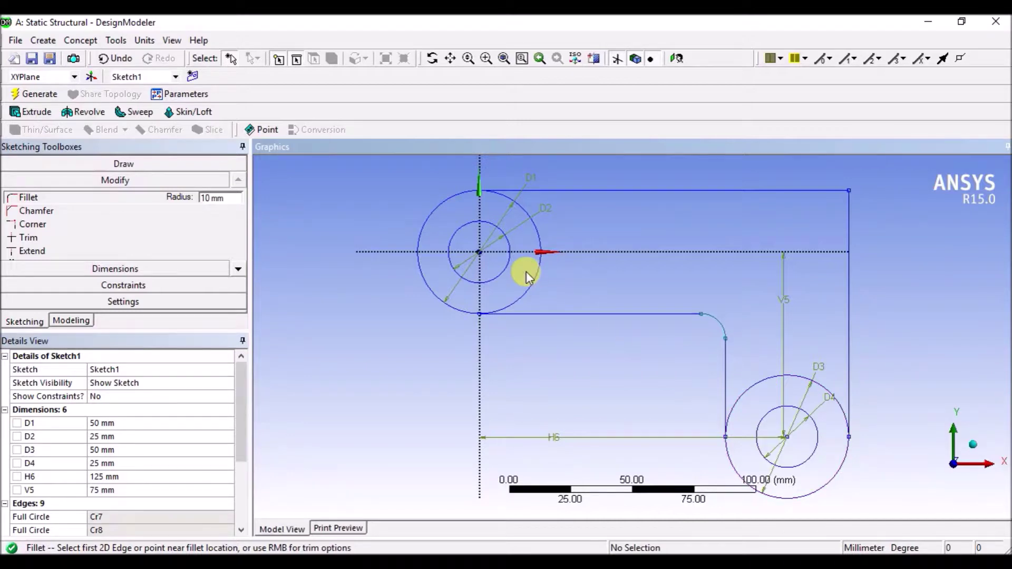
Trim the arcs of both outer circles that lie inside the L-shaped profile.
left_click(92, 235)
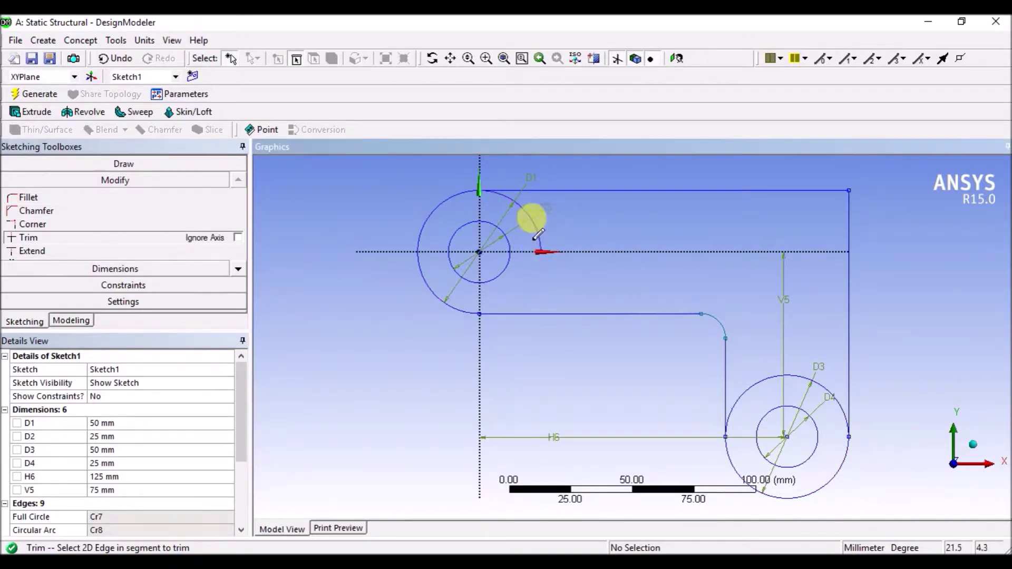
left_click(752, 381)
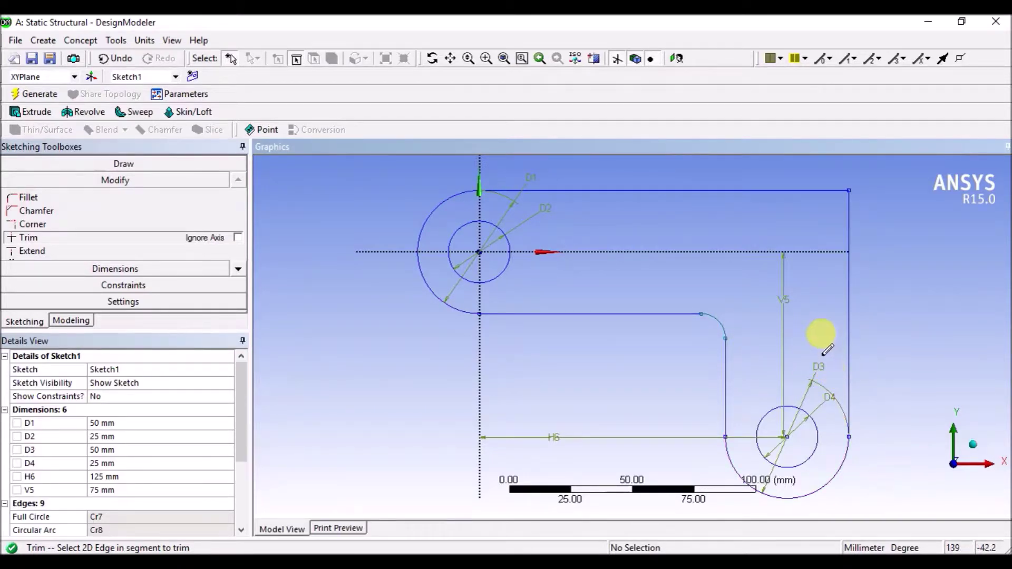
Extrude Sketch1 as added material to a depth of 10 mm and generate the body.
left_click(21, 113)
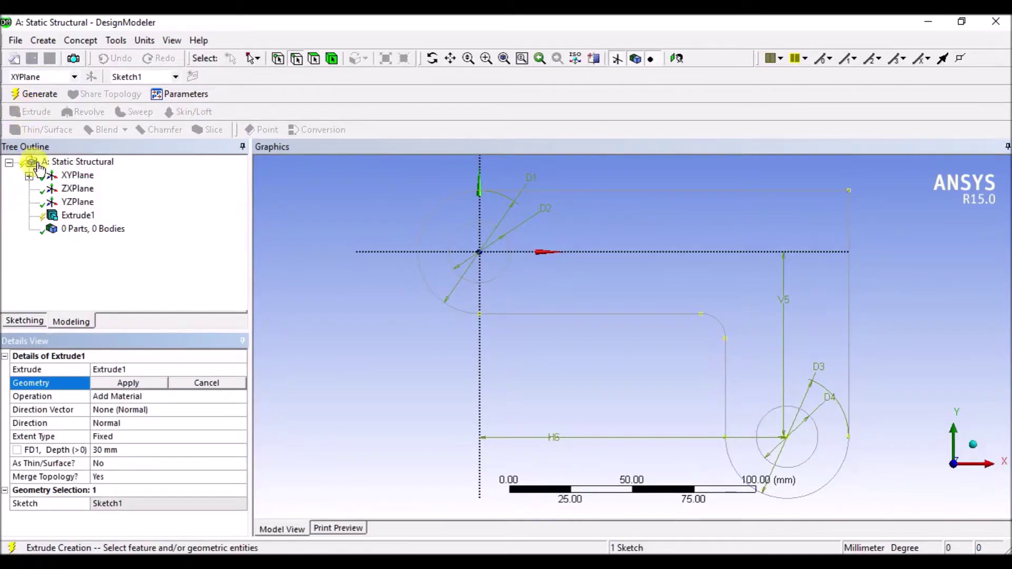
left_click(128, 383)
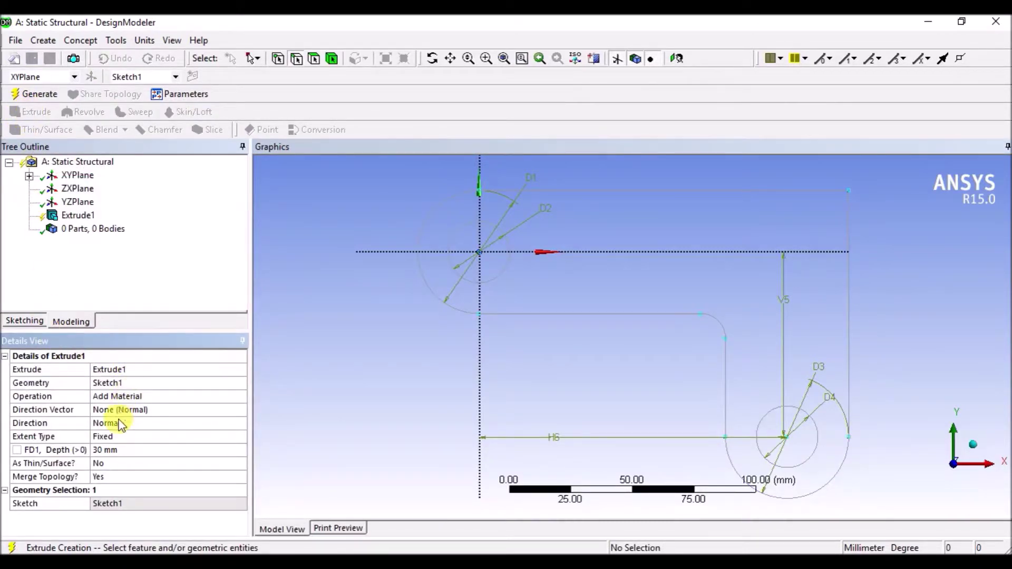
left_click(110, 451)
type("10")
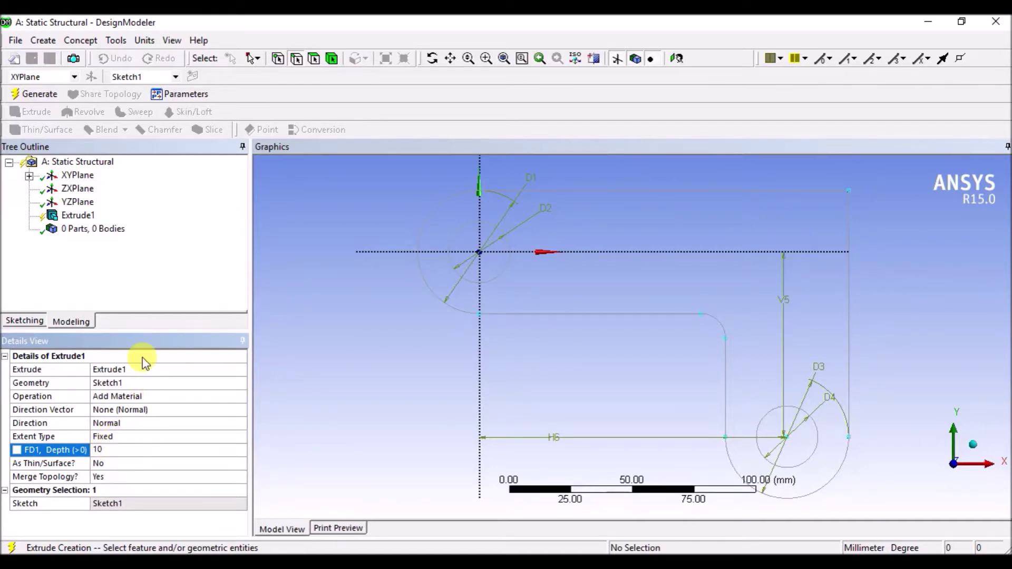
left_click(334, 295)
left_click(25, 98)
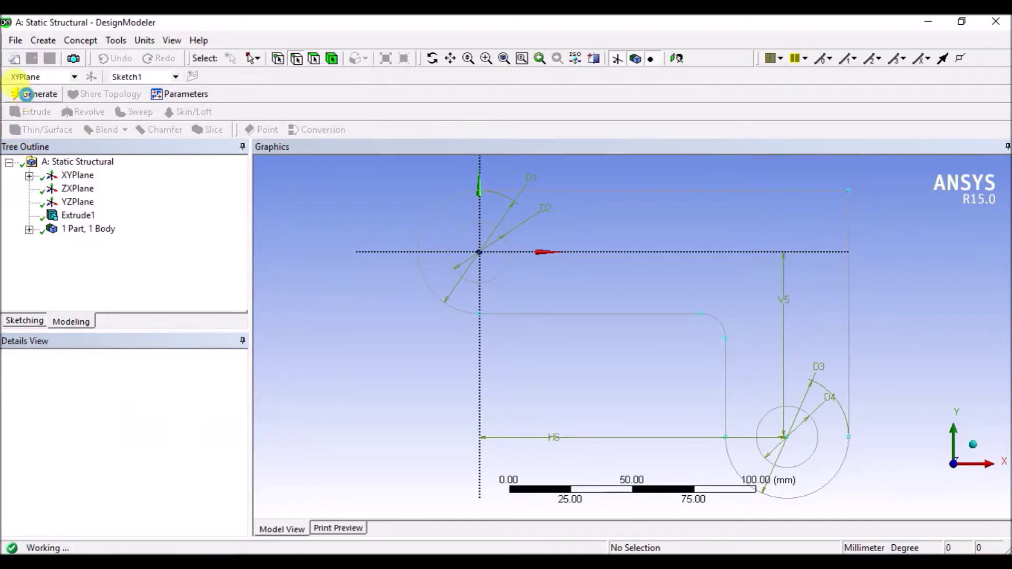
middle_click_drag(692, 273, 640, 305)
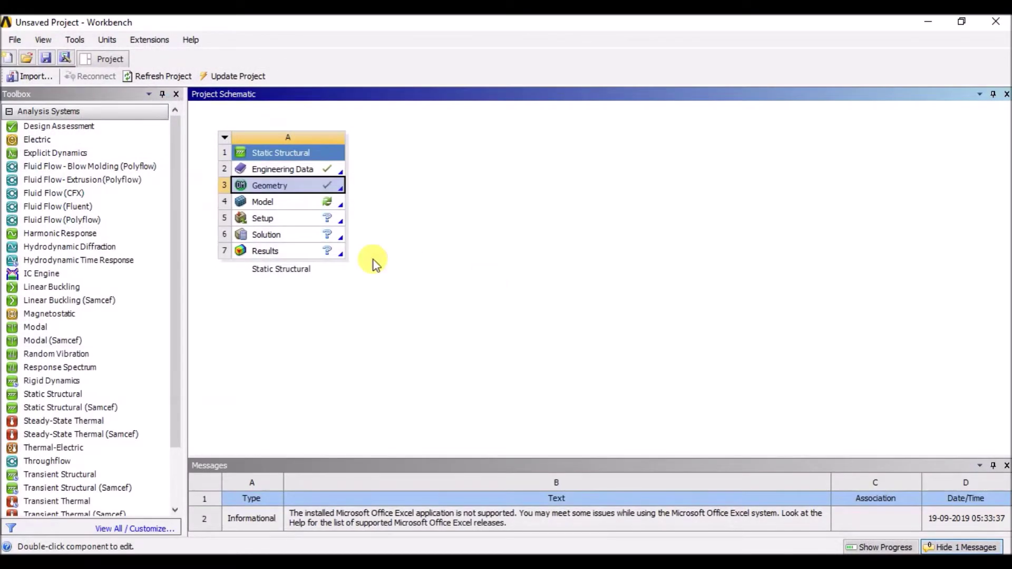
Open the Static Structural system's Model cell from Workbench in Mechanical.
double_click(276, 203)
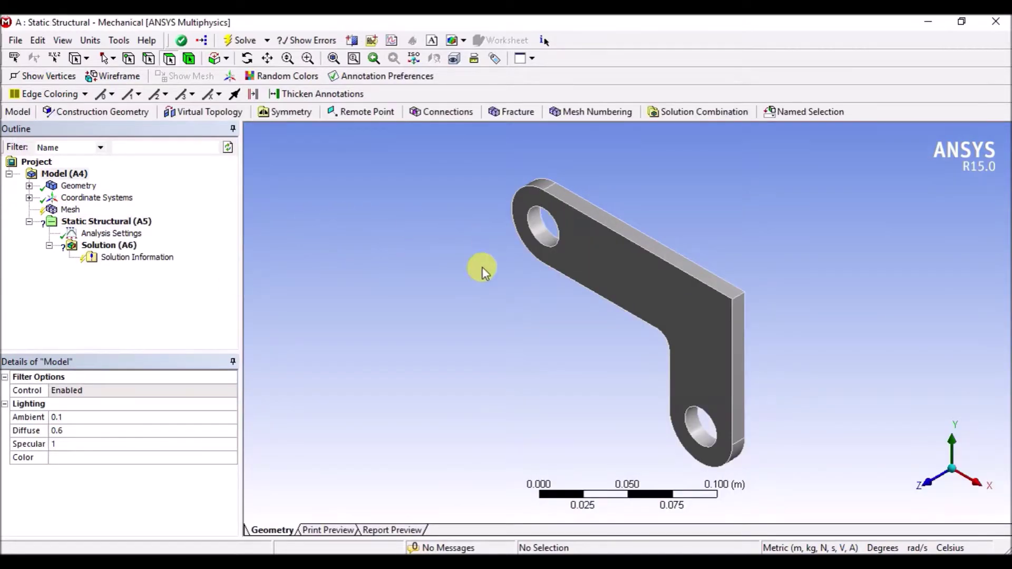
middle_click_drag(493, 308, 527, 296)
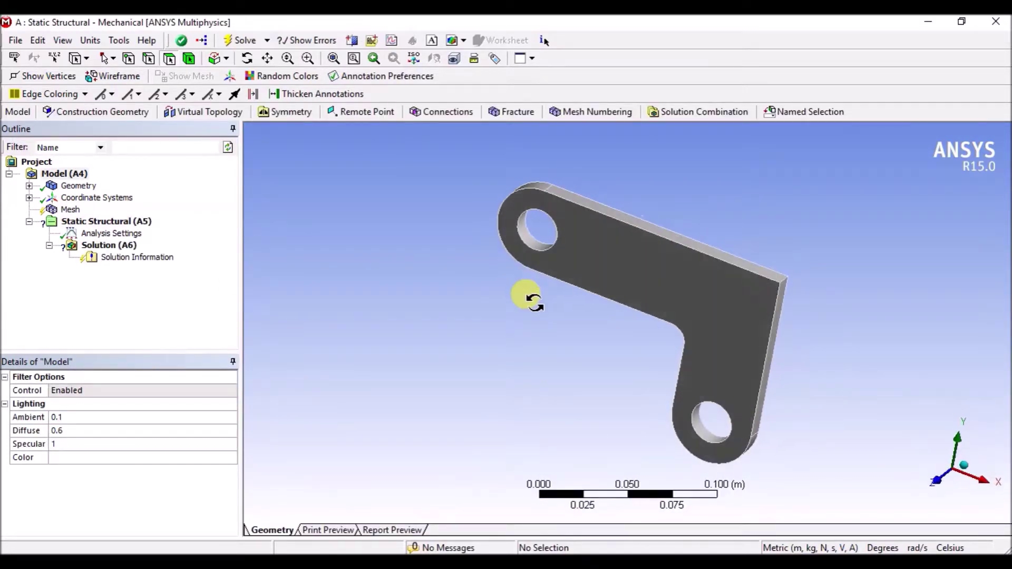
Set the mesh sizing's Relevance Center to Medium and update the bracket's mesh.
left_click(69, 210)
left_click(5, 417)
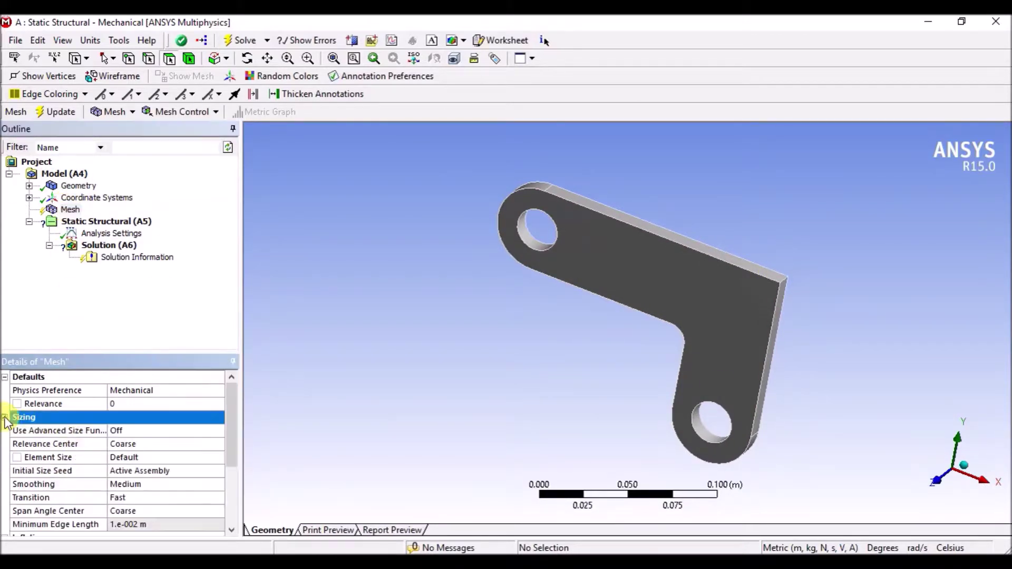
left_click(115, 444)
left_click(216, 445)
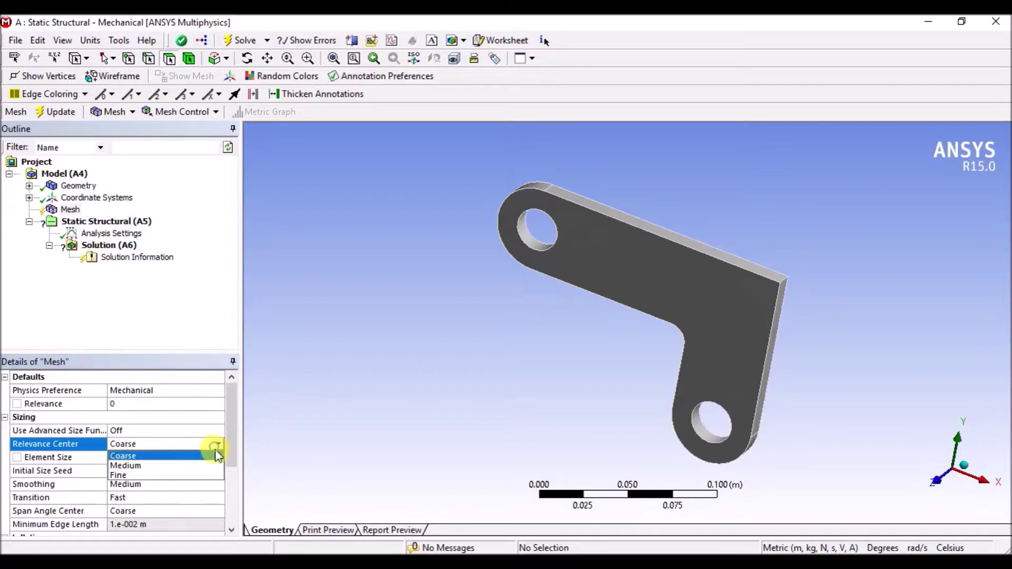
left_click(201, 466)
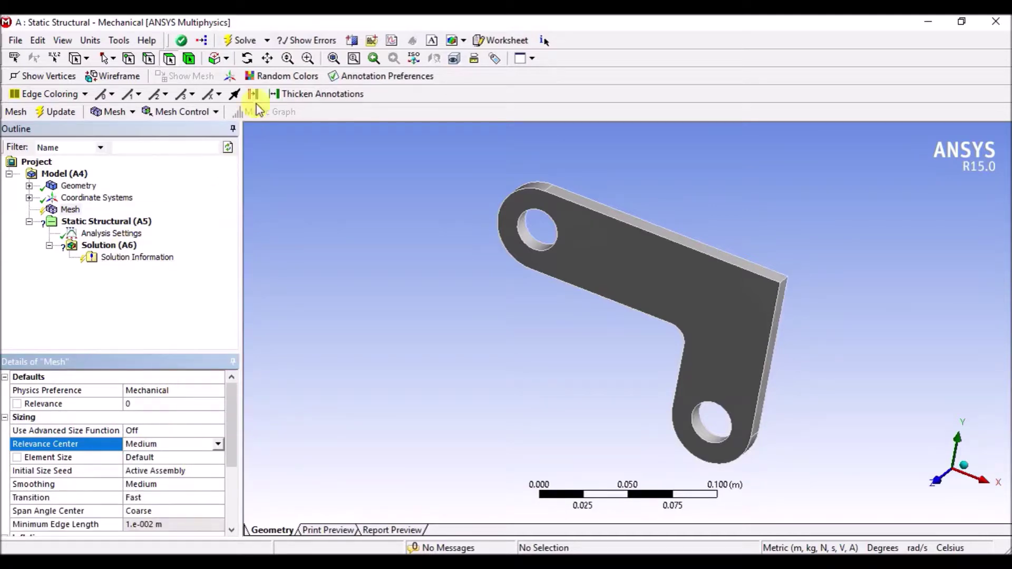
left_click(48, 113)
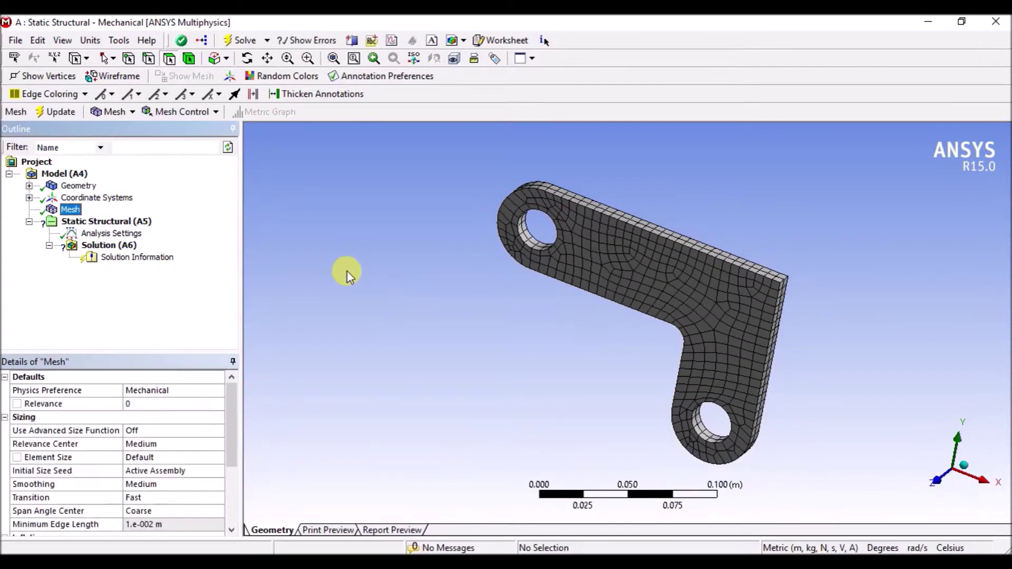
Add a Fixed Support to the Static Structural analysis on the inner cylindrical face of the hole at the horizontal arm's end.
left_click(108, 222)
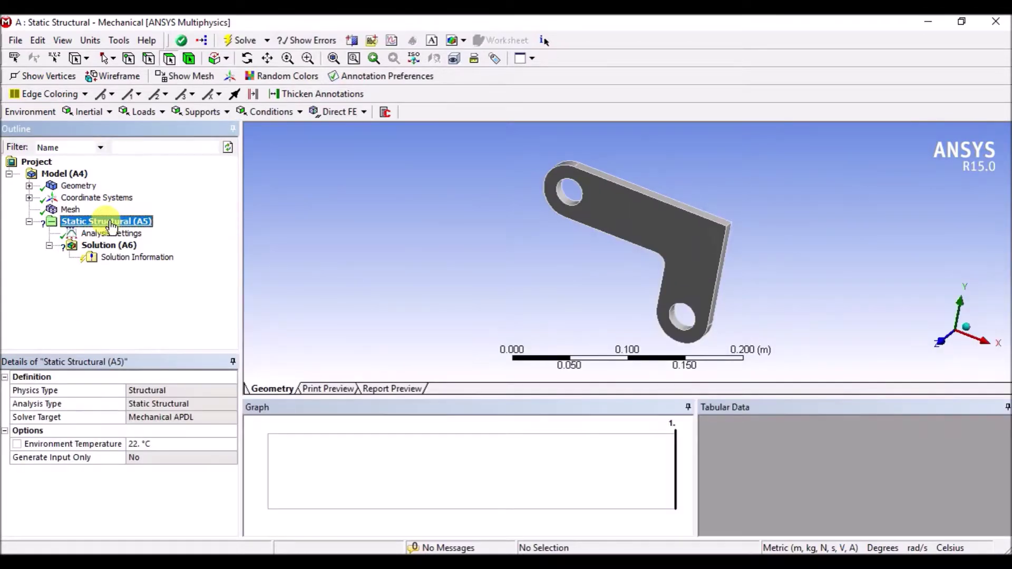
left_click(202, 112)
left_click(206, 129)
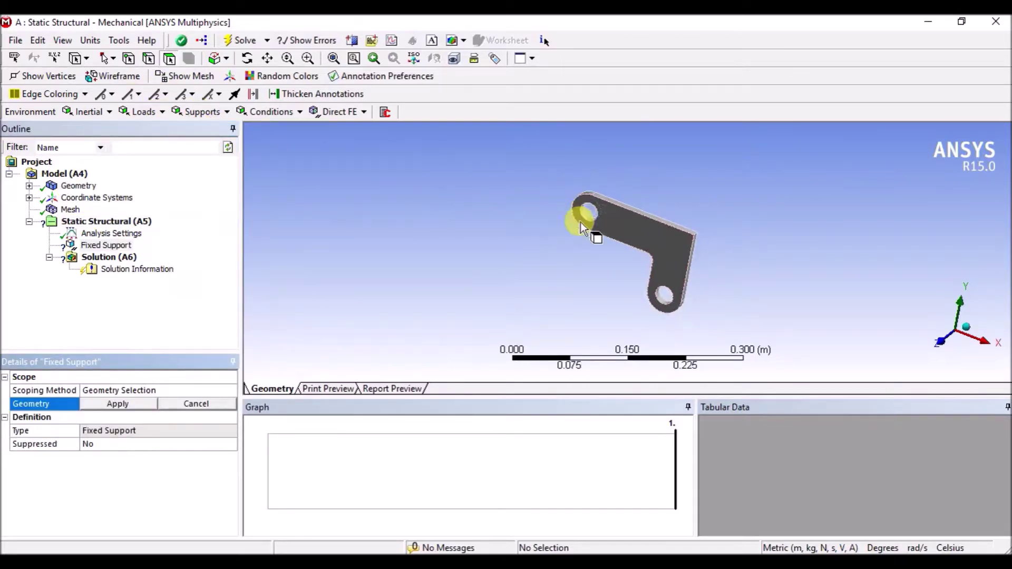
scroll(583, 210, "up", 5)
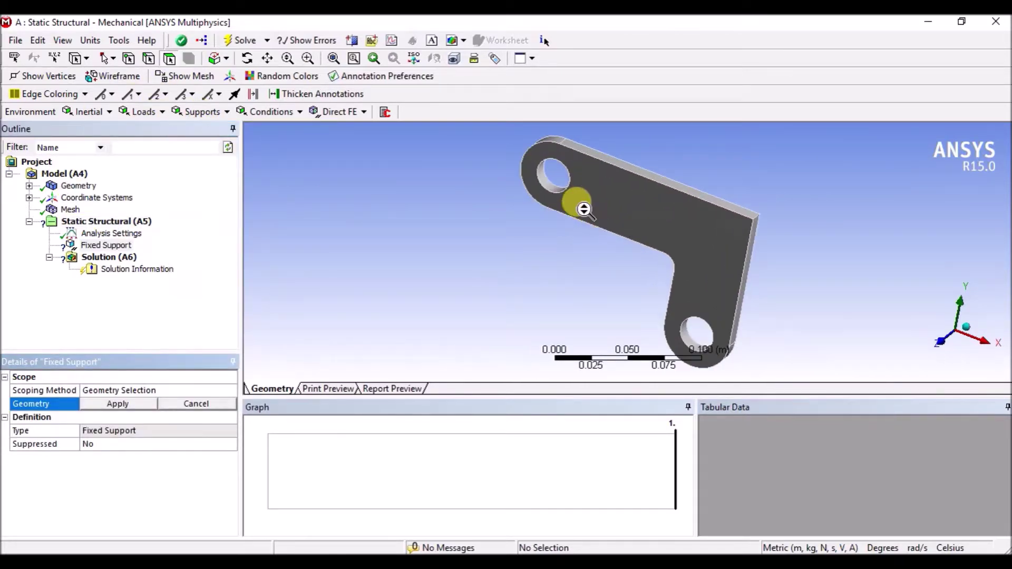
left_click(534, 172)
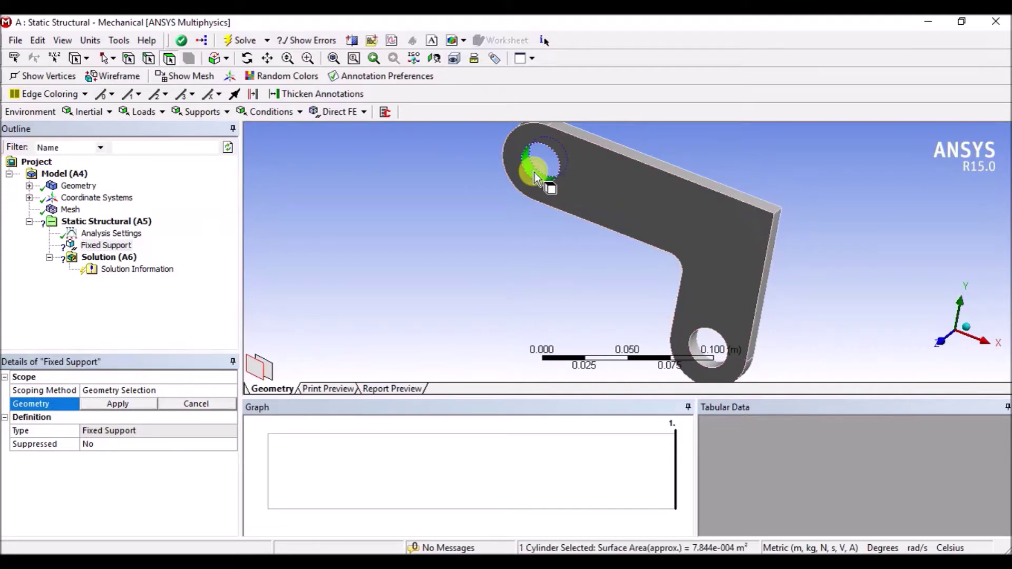
left_click(118, 404)
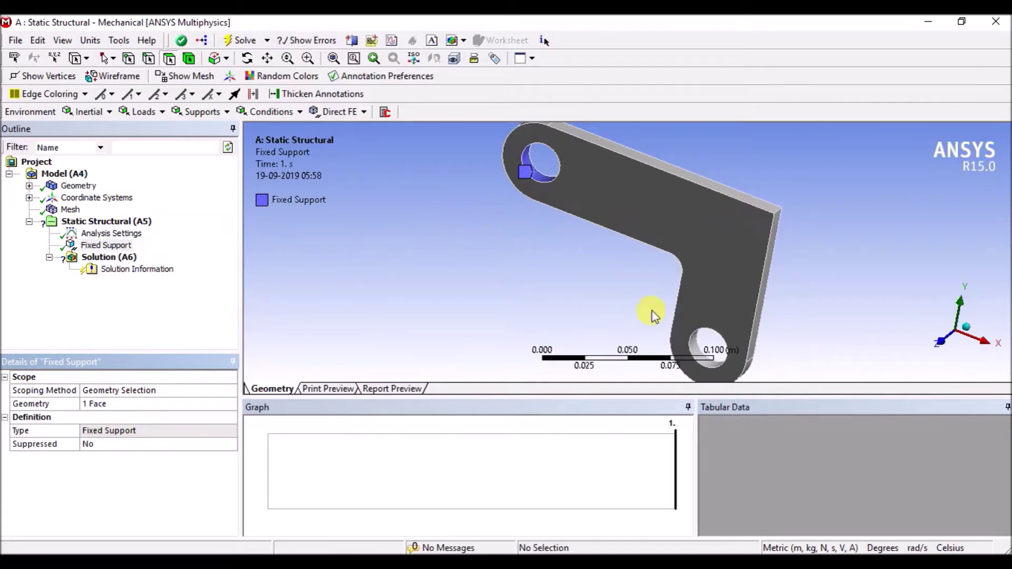
Add a Force load on the inner cylindrical face of the hole at the vertical arm's lower end.
scroll(666, 264, "up", 2)
scroll(666, 258, "down", 5)
middle_click_drag(679, 294, 696, 334)
scroll(680, 328, "up", 5)
scroll(679, 313, "down", 3)
middle_click_drag(614, 300, 640, 319)
scroll(666, 324, "up", 3)
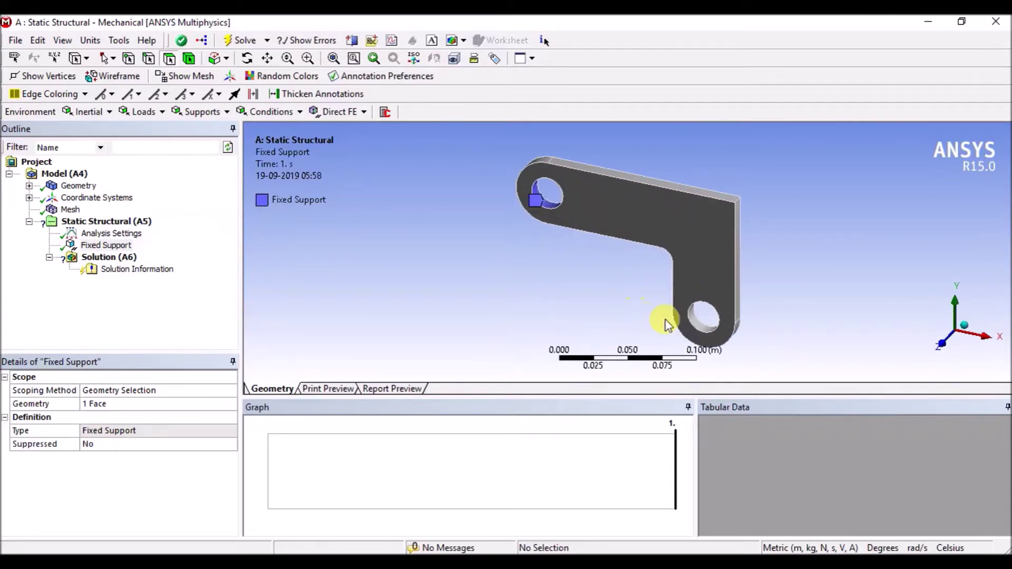
left_click(144, 111)
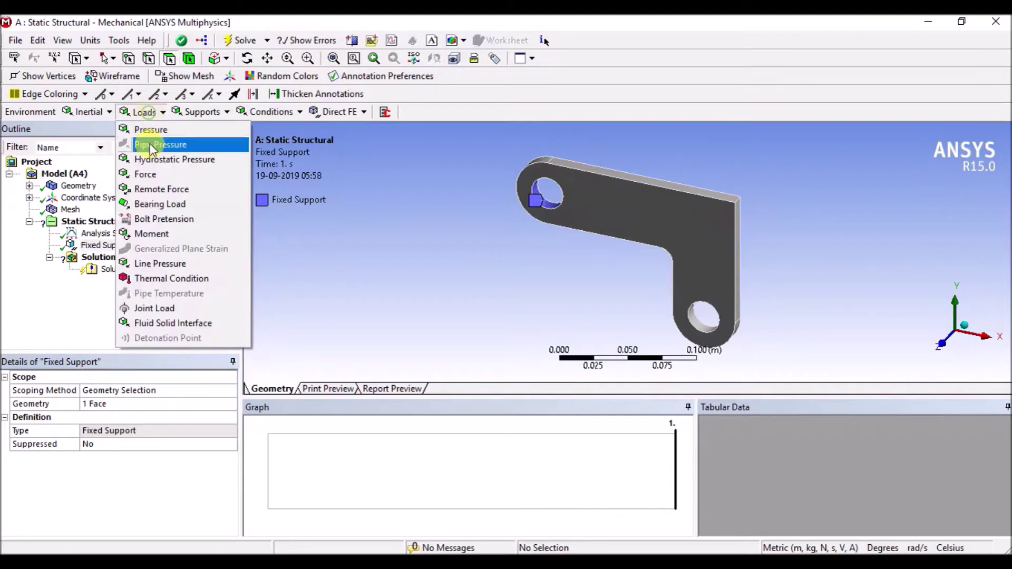
left_click(144, 174)
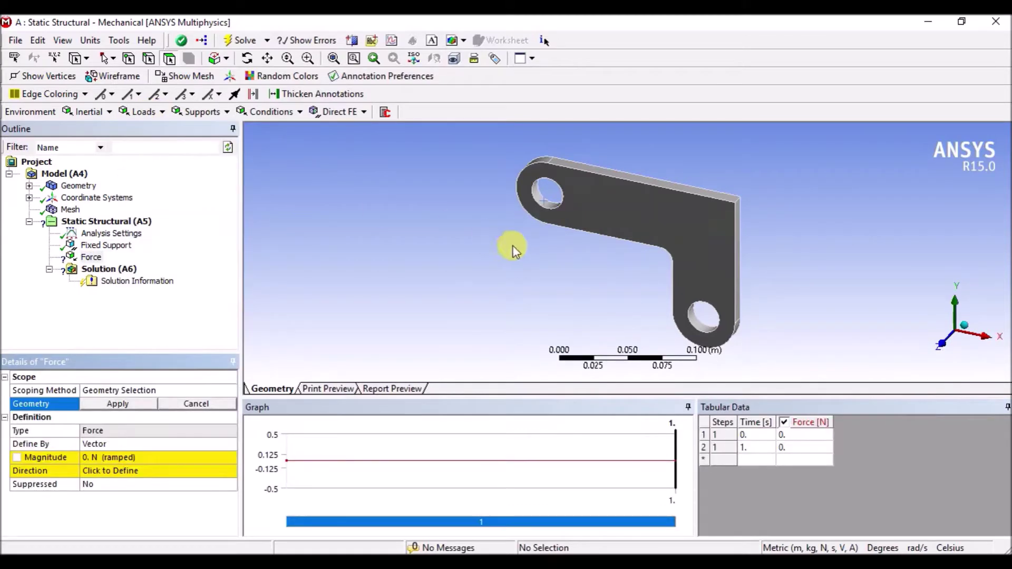
left_click(697, 324)
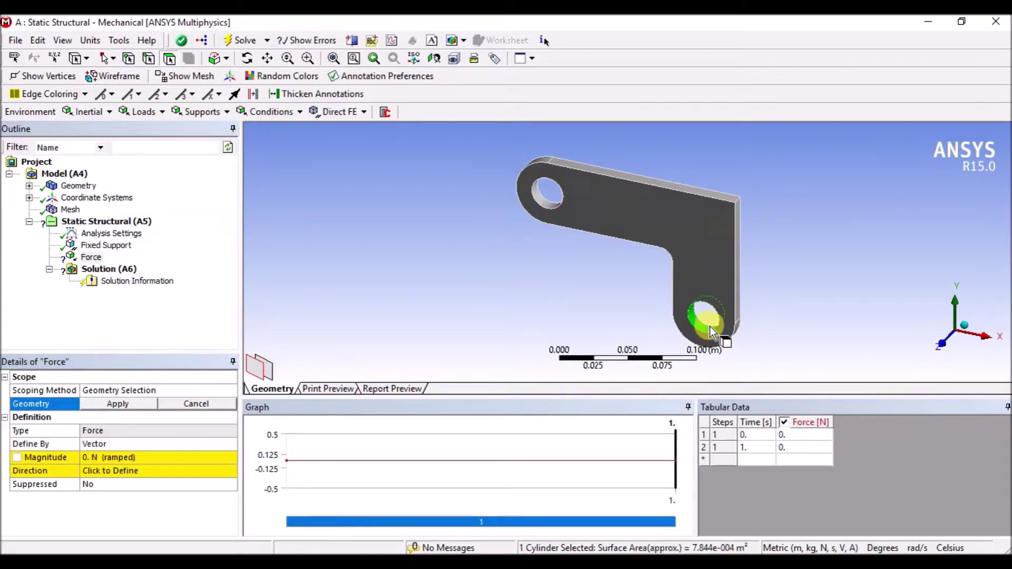
left_click(710, 328)
left_click(706, 327)
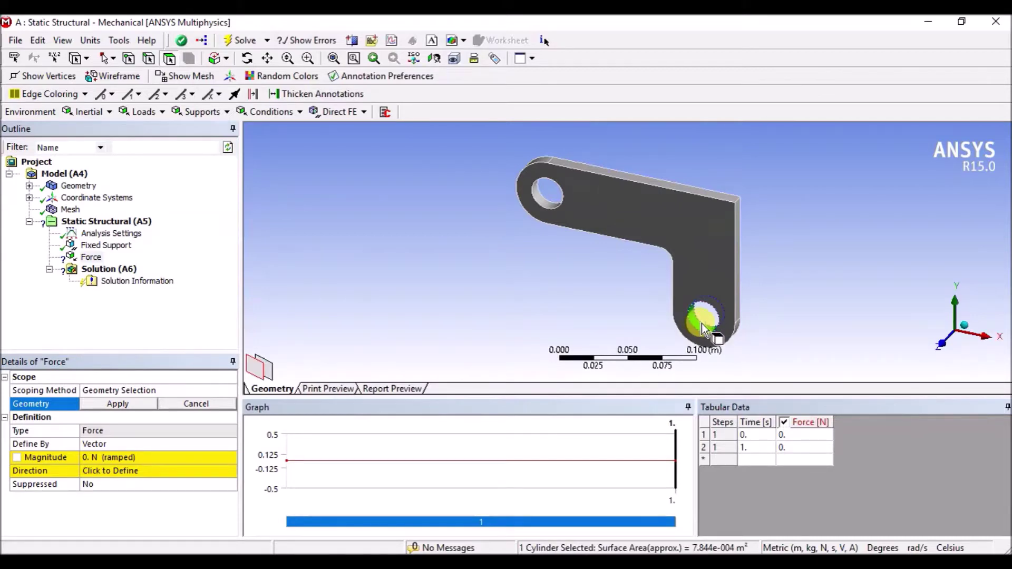
left_click(117, 409)
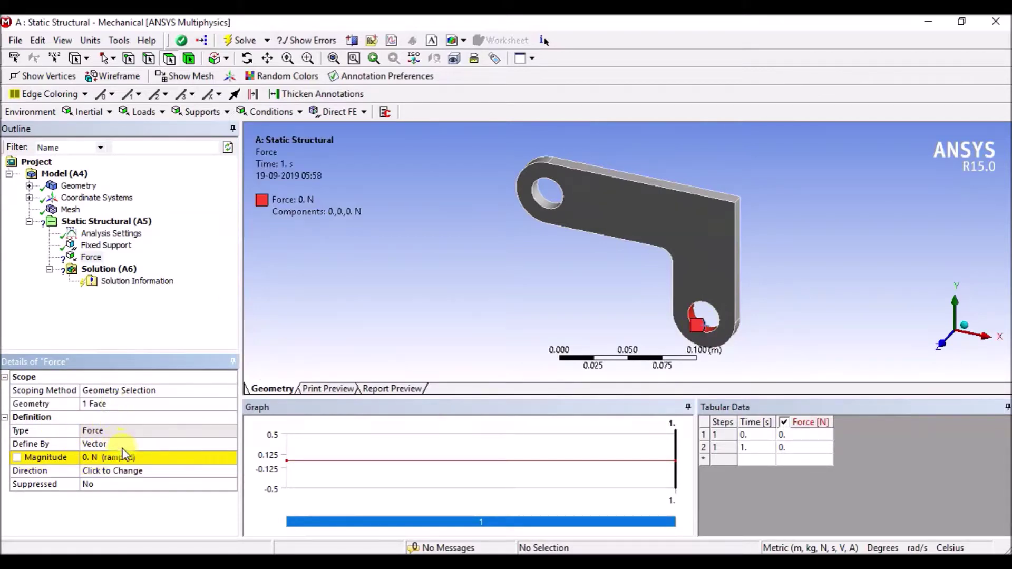
Define the force by Components and set its Y Component to -10000 N.
left_click(129, 444)
left_click(229, 446)
left_click(192, 456)
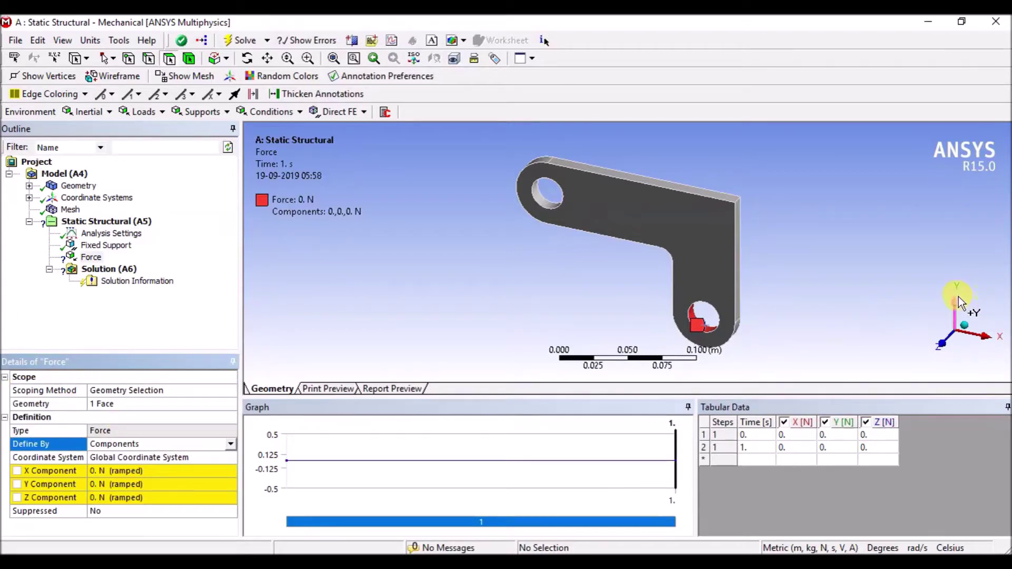
left_click(164, 485)
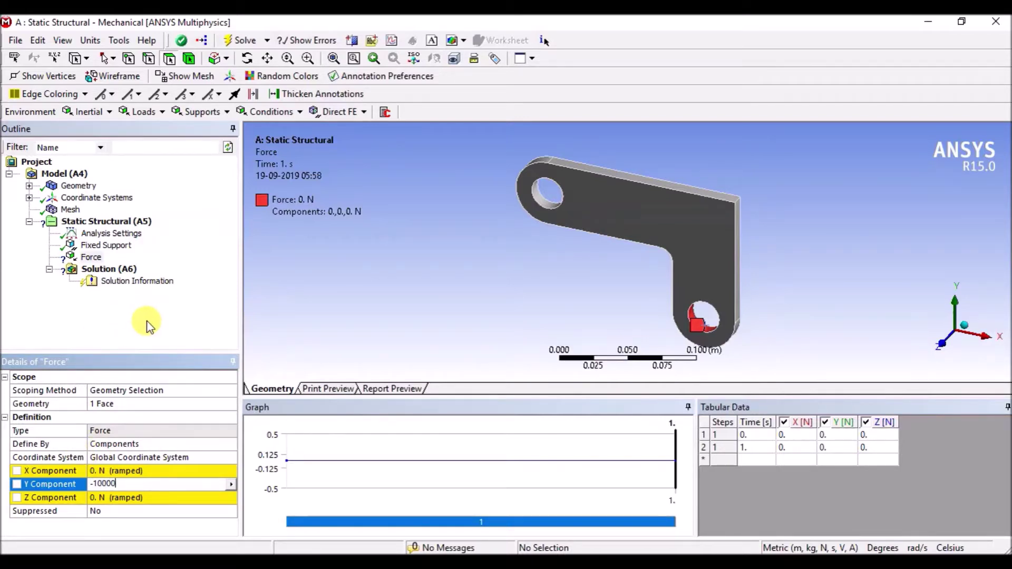
left_click(191, 243)
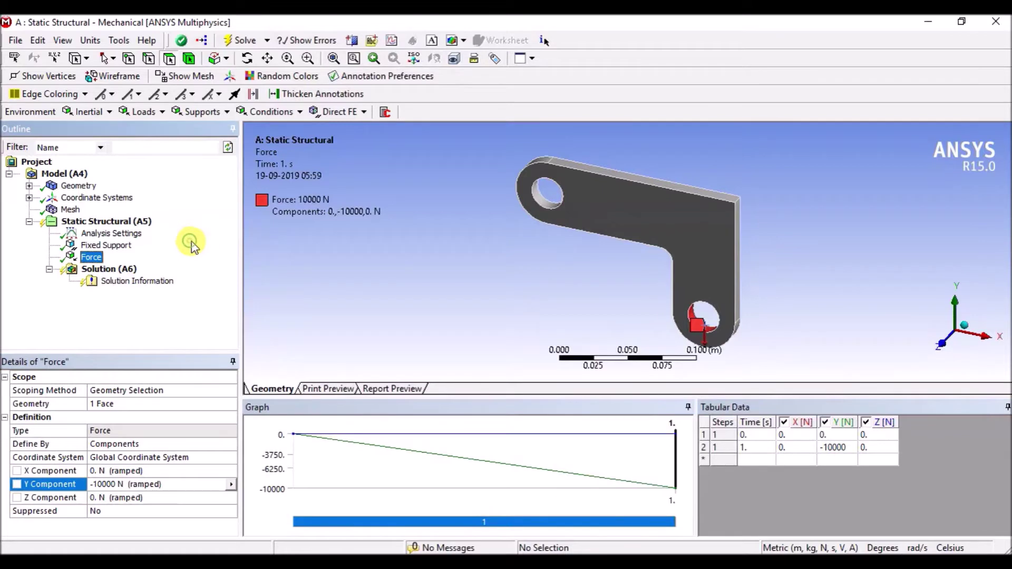
Add Total Deformation, Equivalent (von-Mises) strain and Equivalent (von-Mises) stress results to the Solution, and solve the analysis.
left_click(98, 269)
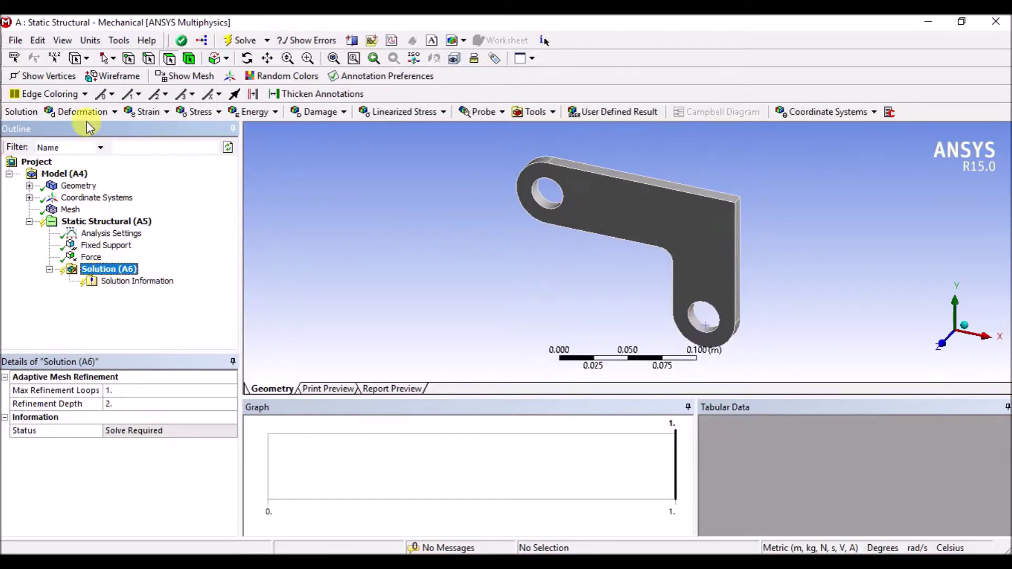
left_click(85, 111)
left_click(69, 129)
left_click(143, 111)
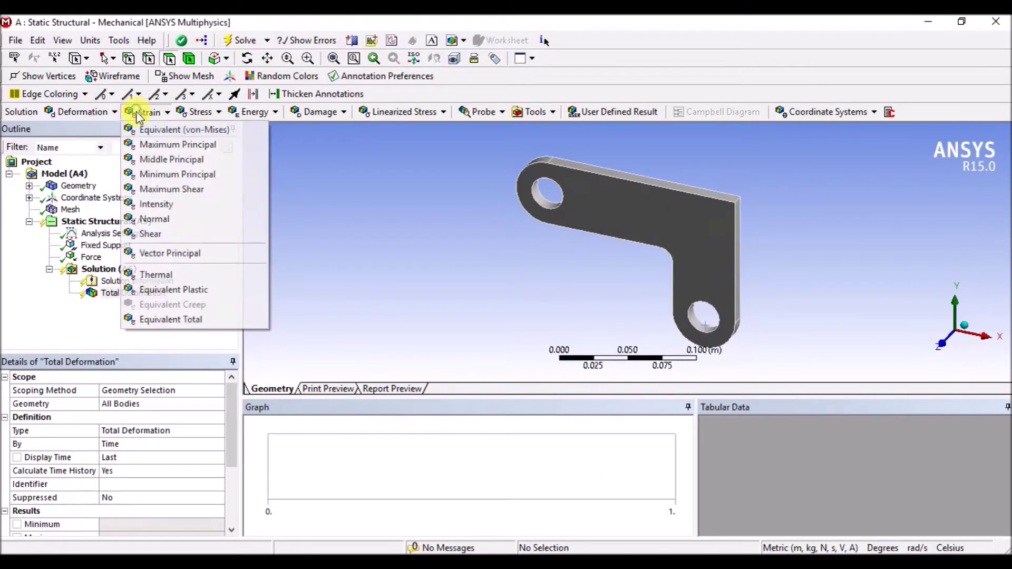
left_click(142, 131)
left_click(196, 112)
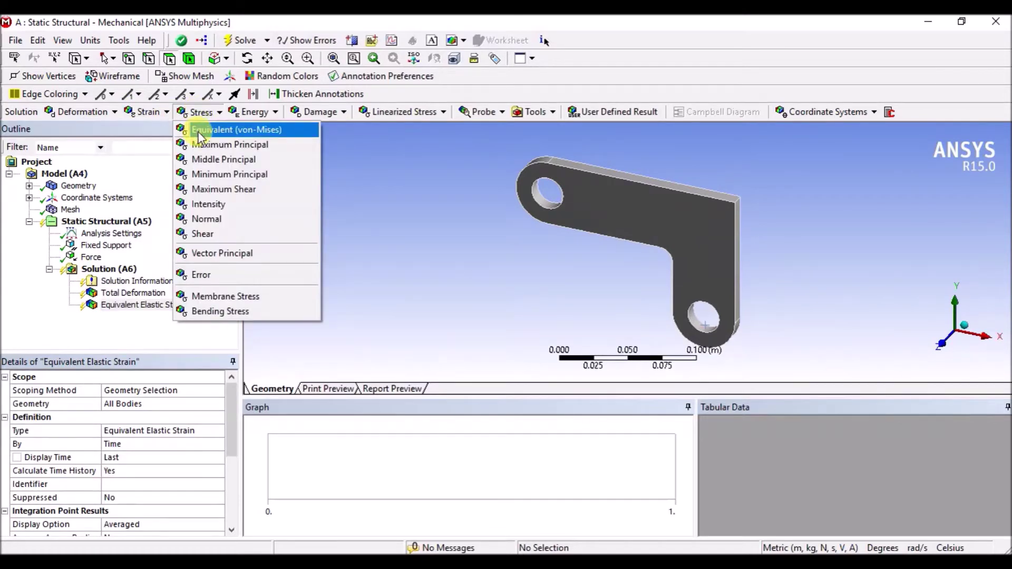
left_click(200, 130)
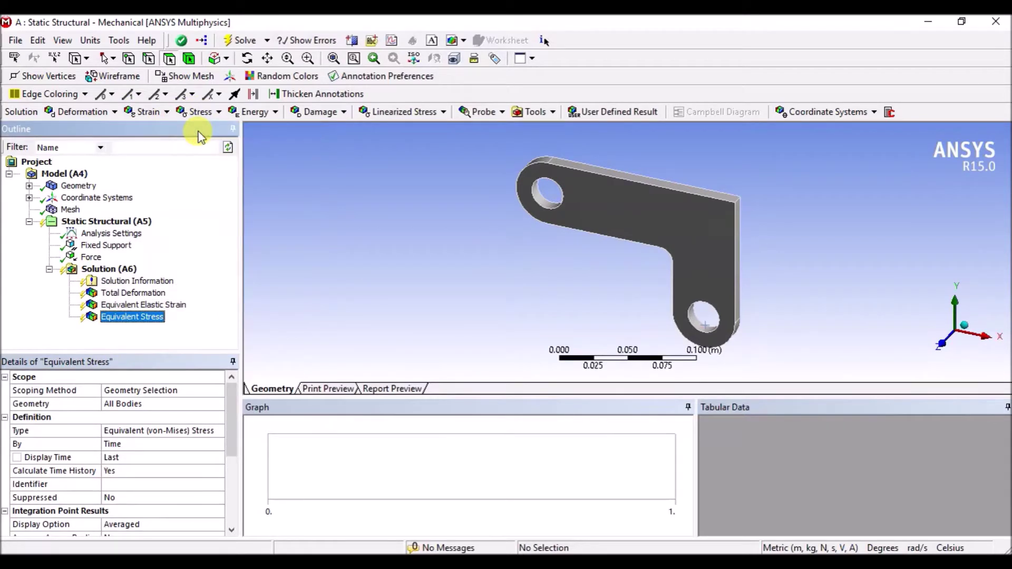
left_click(243, 40)
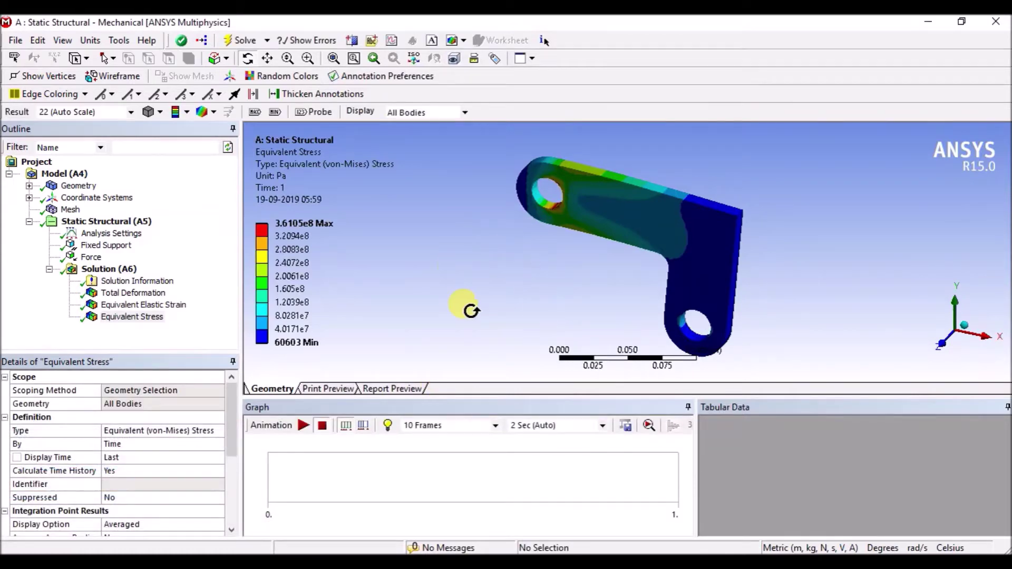
Examine the Equivalent Stress plot from the front, and animate the Total Deformation result.
left_click_drag(524, 282, 601, 287)
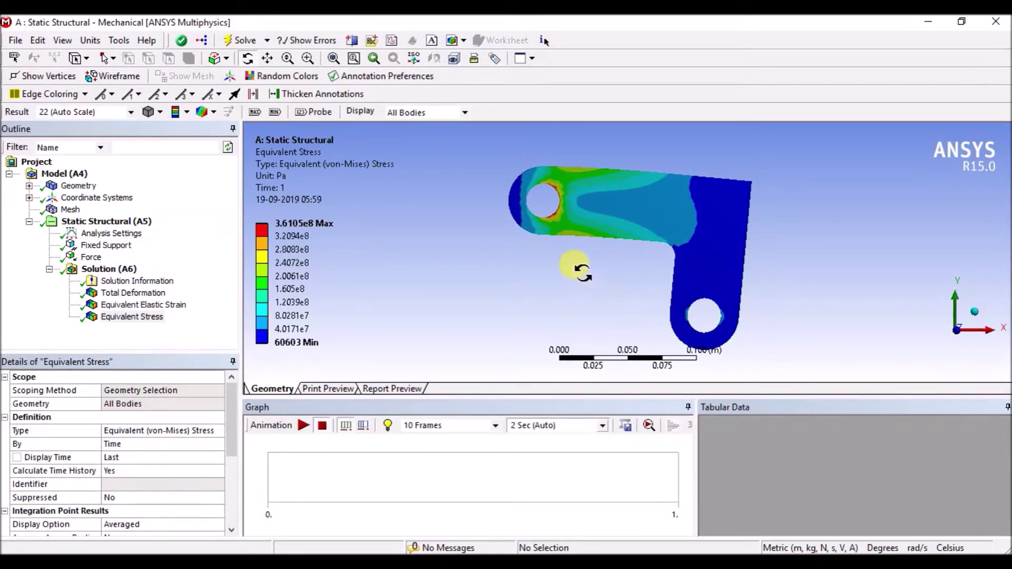
left_click(142, 295)
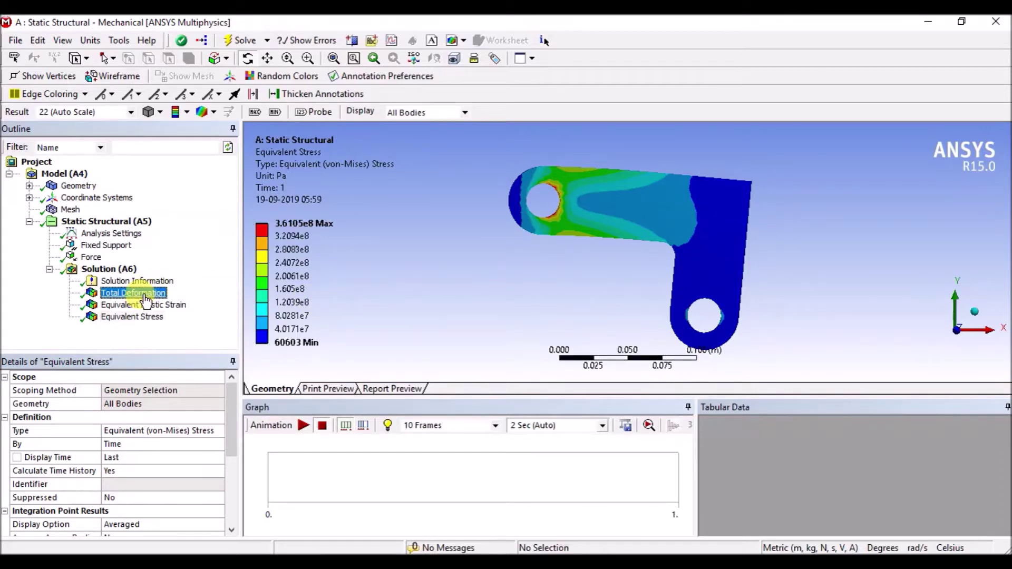
mouse_move(622, 276)
left_mouse_down()
mouse_move(635, 254)
mouse_move(639, 277)
mouse_move(627, 278)
left_mouse_up()
left_click(305, 424)
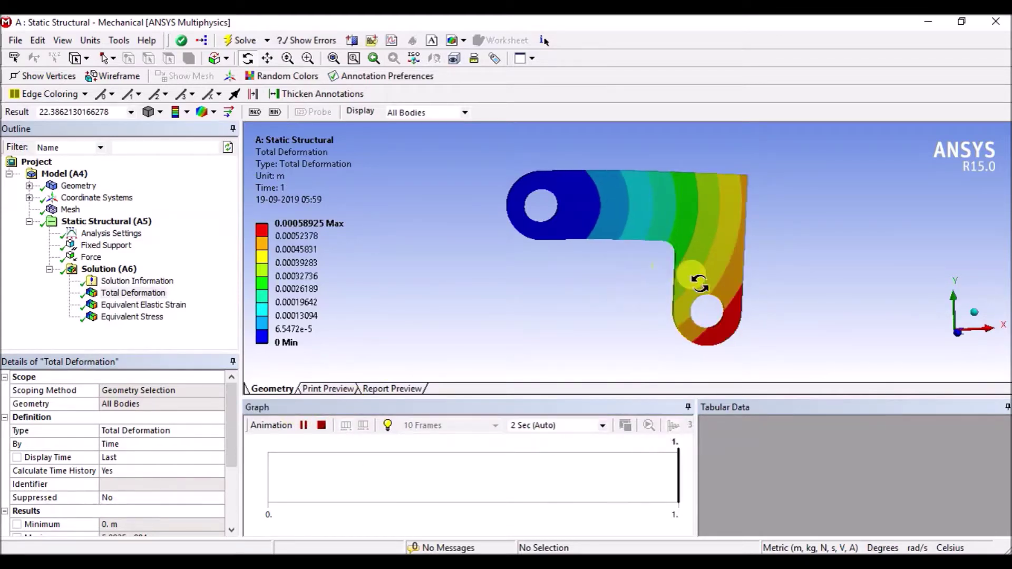
Try the Isolines display on the Total Deformation plot and settle on Smooth Contours.
left_click(187, 113)
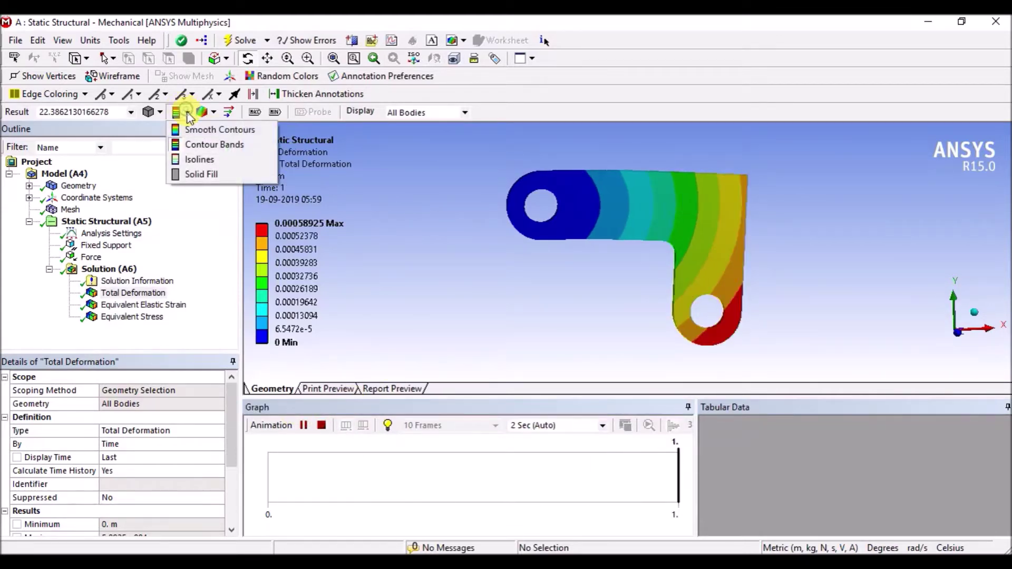
left_click(216, 129)
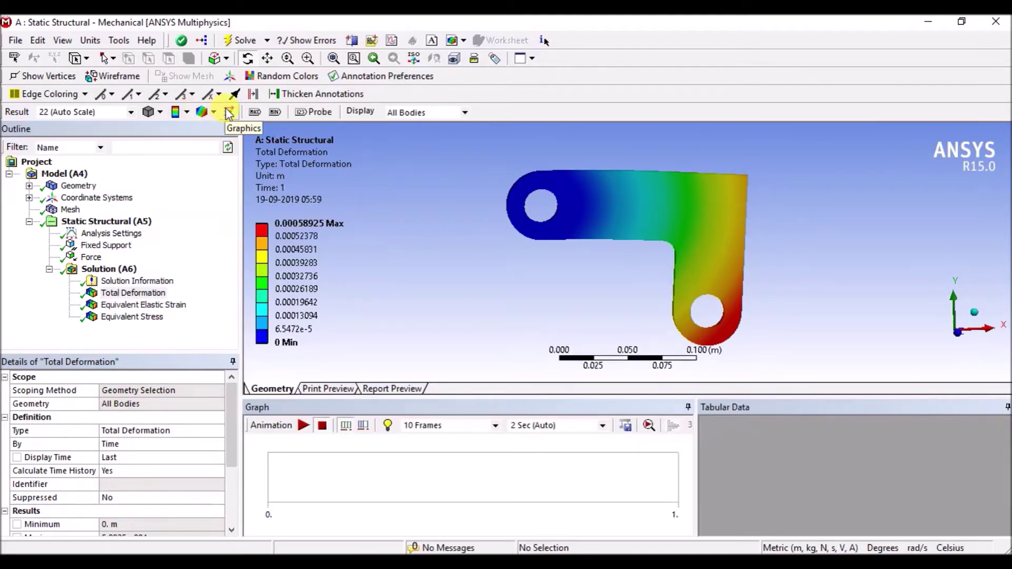
left_click(187, 113)
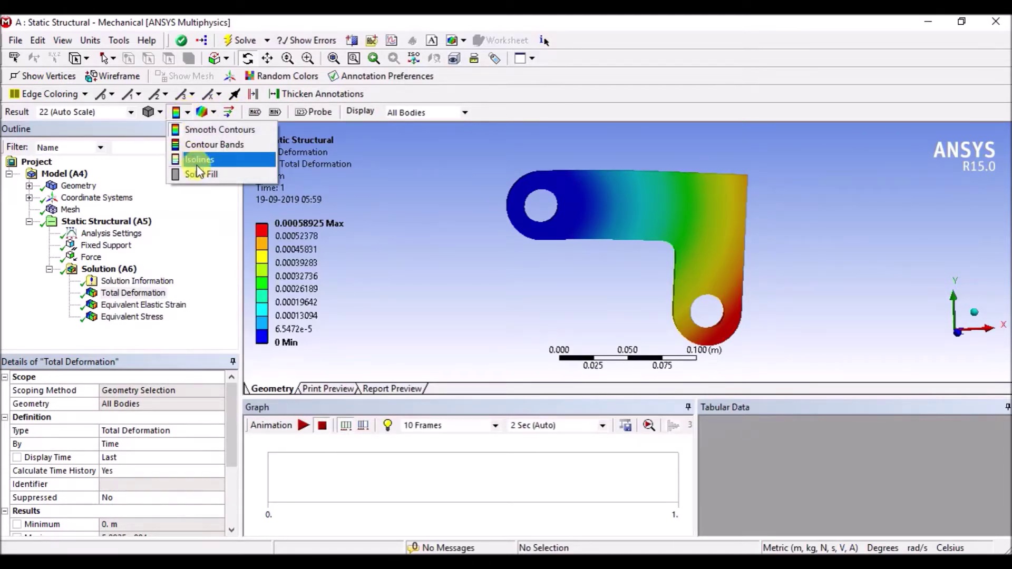
left_click(202, 163)
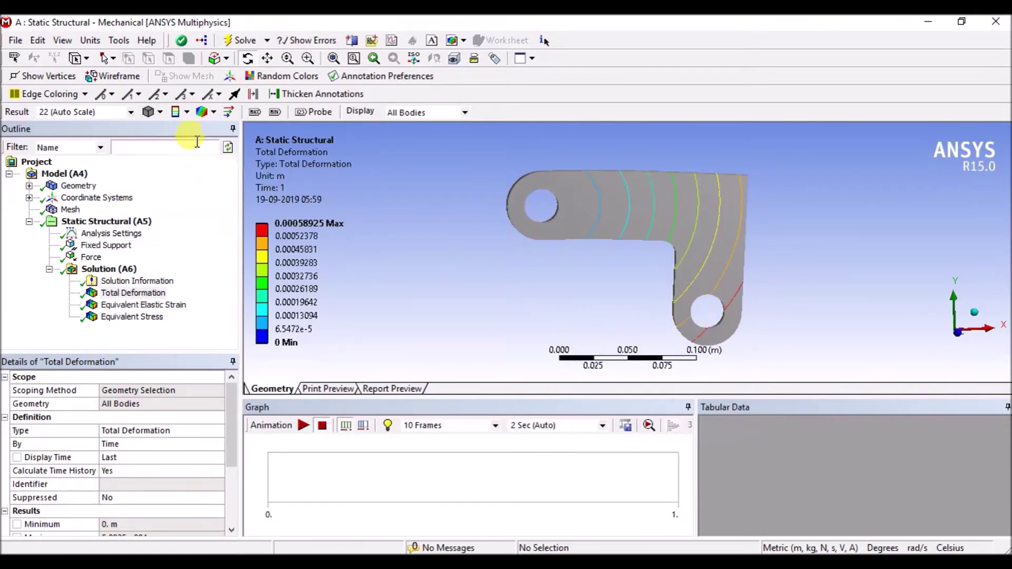
left_click(187, 112)
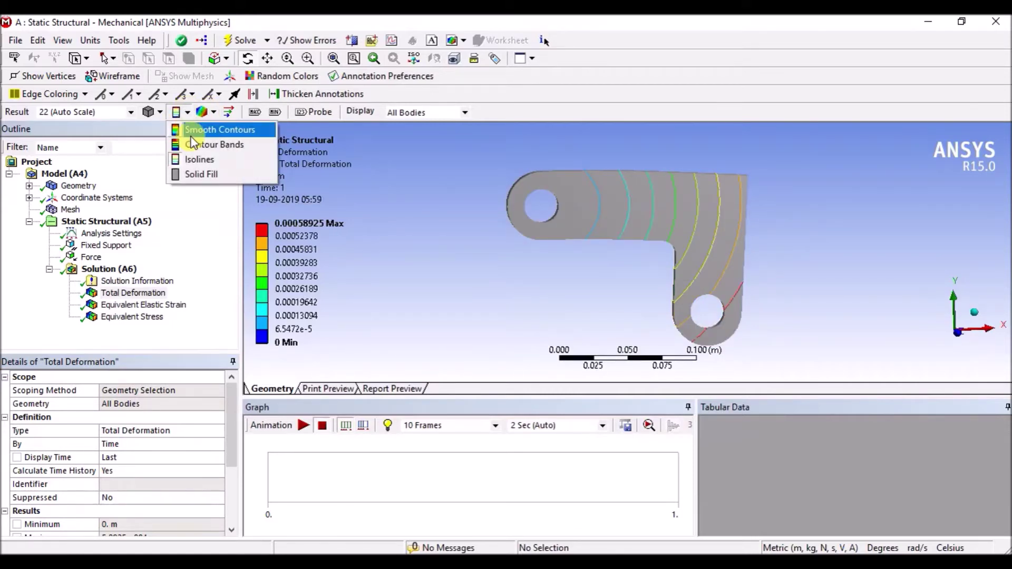
left_click(201, 130)
Animate the Total Deformation result as vectors, and play and pause the Equivalent Stress animation.
left_click(226, 112)
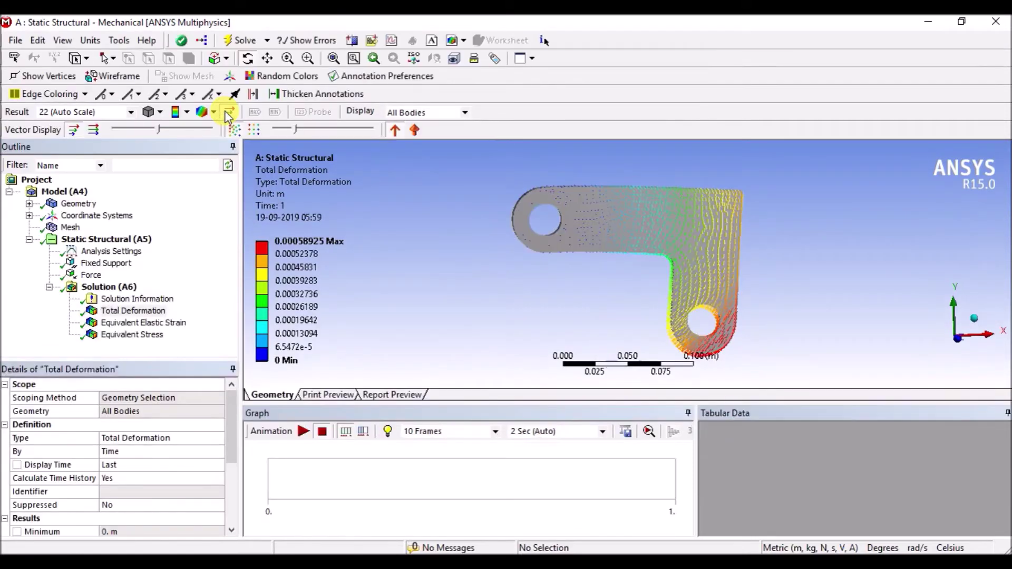
left_click(304, 431)
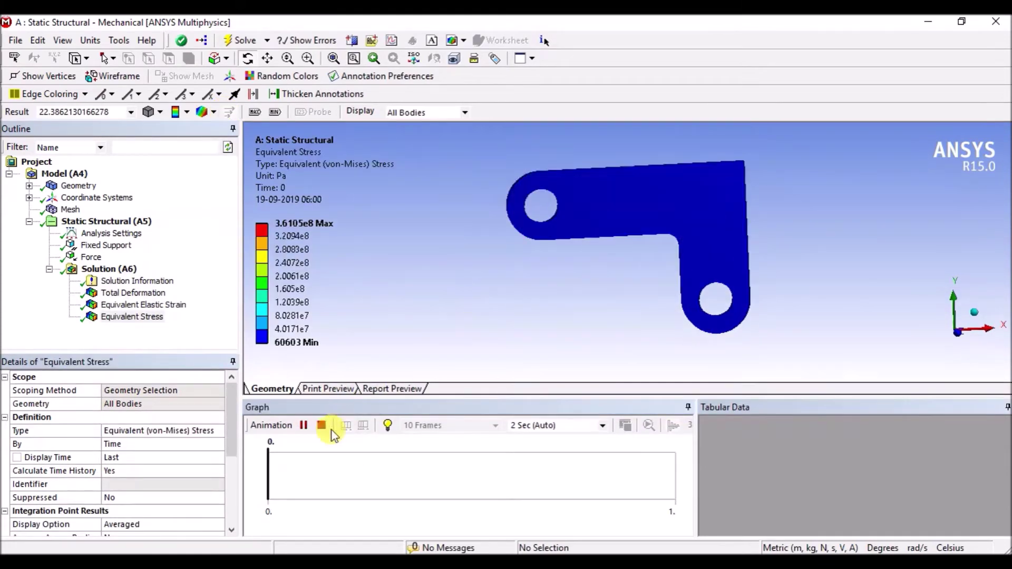
left_click(304, 425)
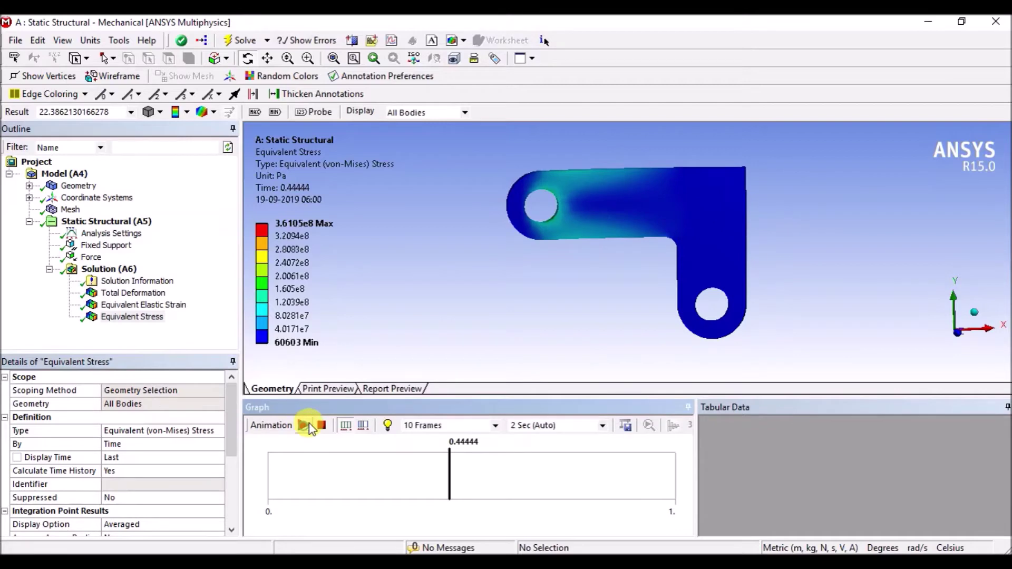
Generate the report preview of the Static Structural analysis.
left_click(390, 389)
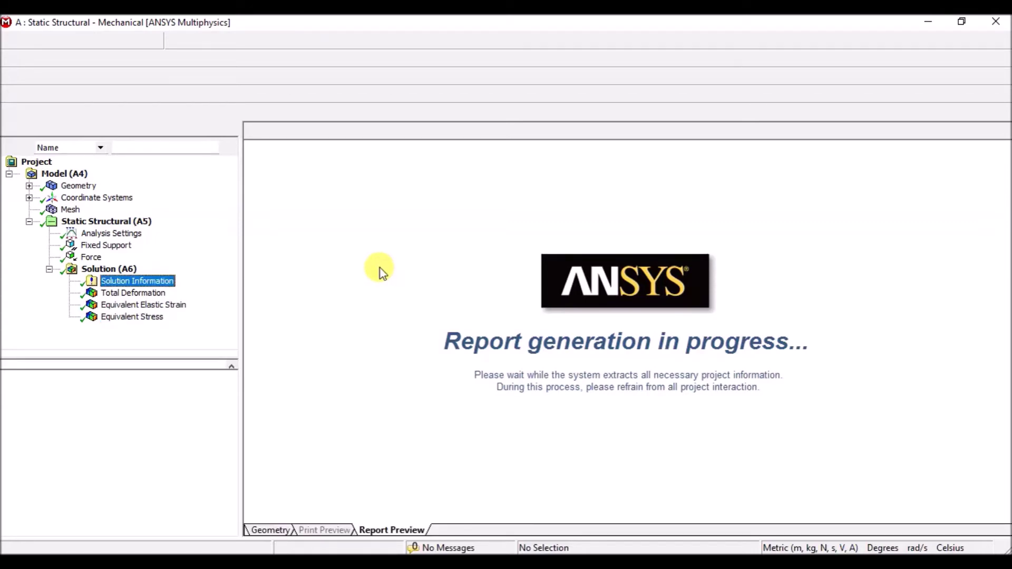
Review the generated report from the geometry and mesh tables through the solution results to the Structural Steel material data.
scroll(539, 279, "down", 15)
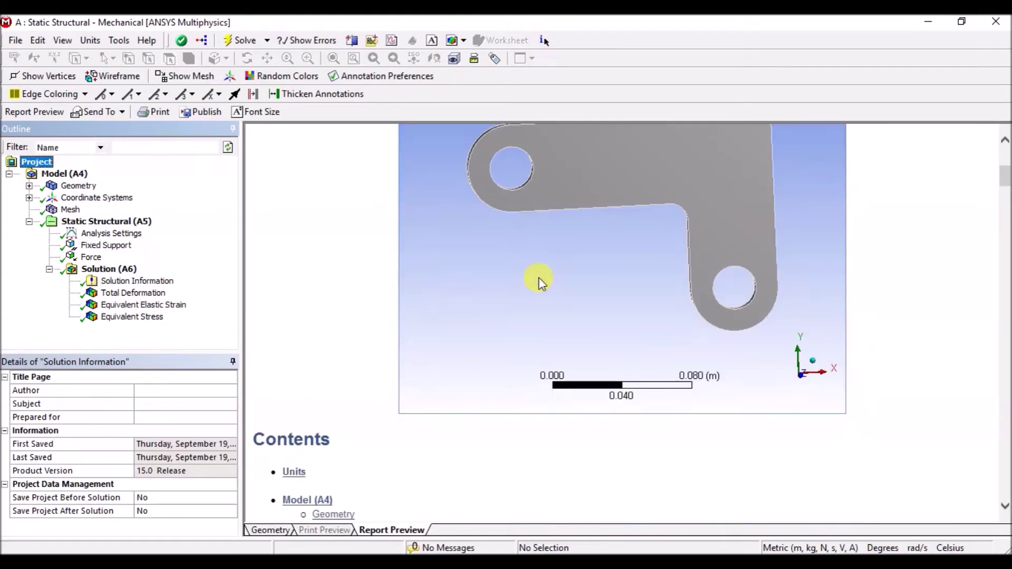
scroll(539, 276, "down", 15)
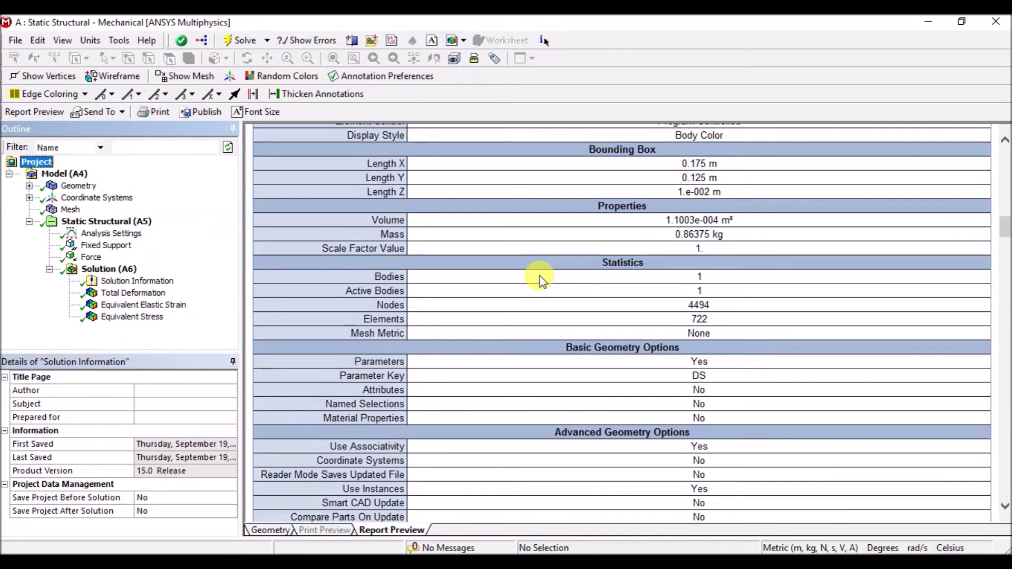
scroll(540, 276, "down", 20)
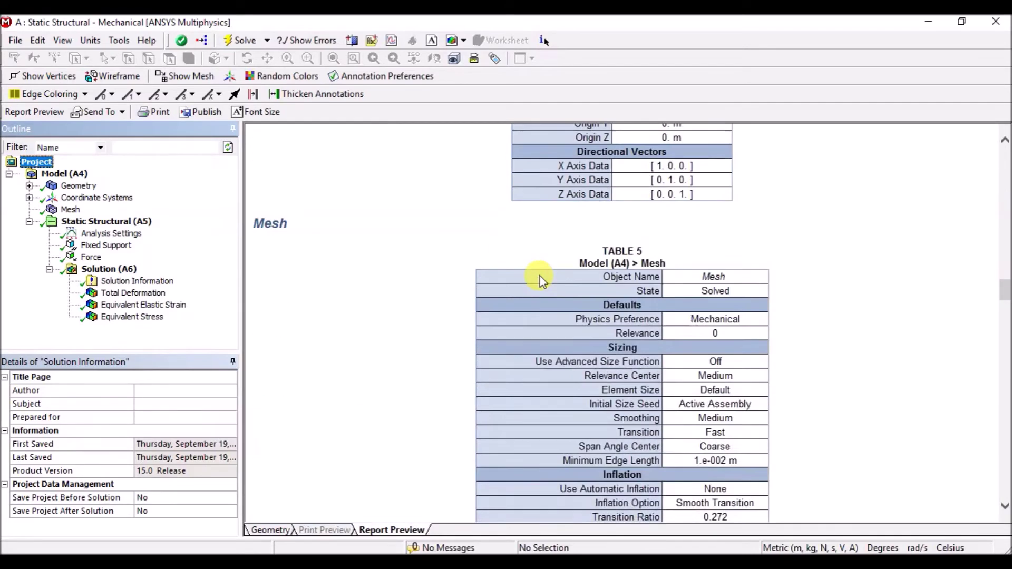
scroll(540, 276, "down", 20)
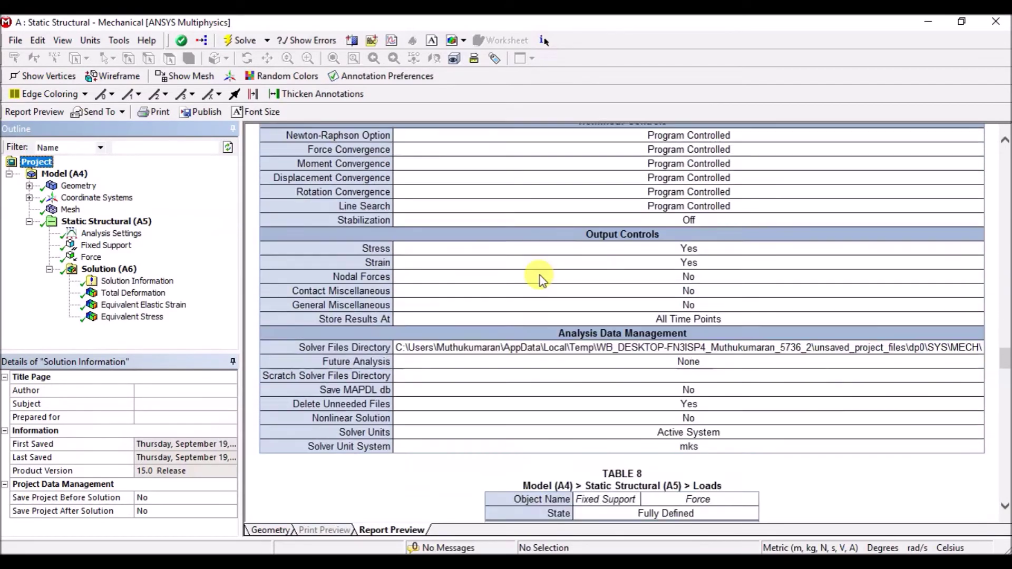
scroll(540, 276, "down", 20)
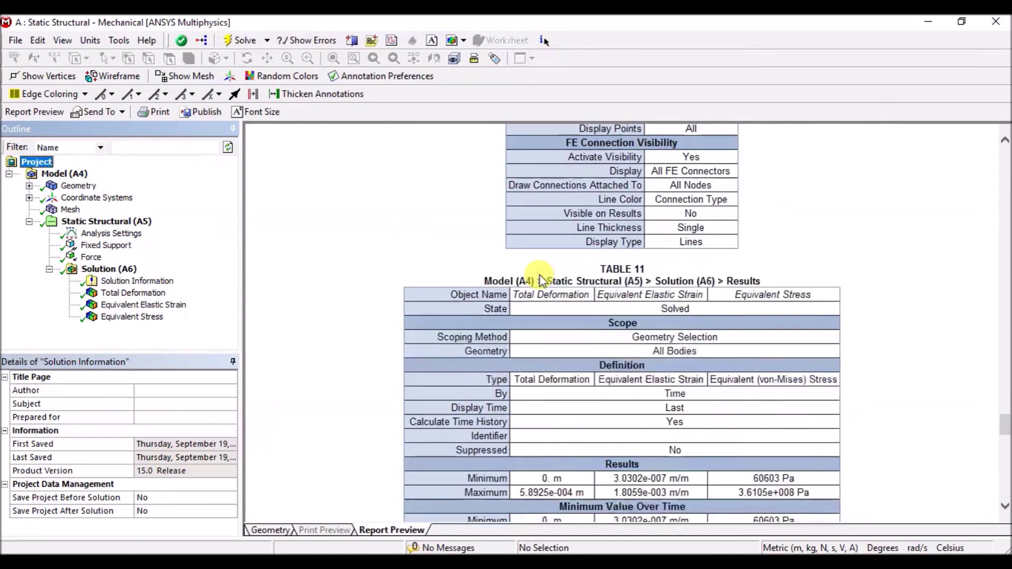
scroll(539, 276, "down", 3)
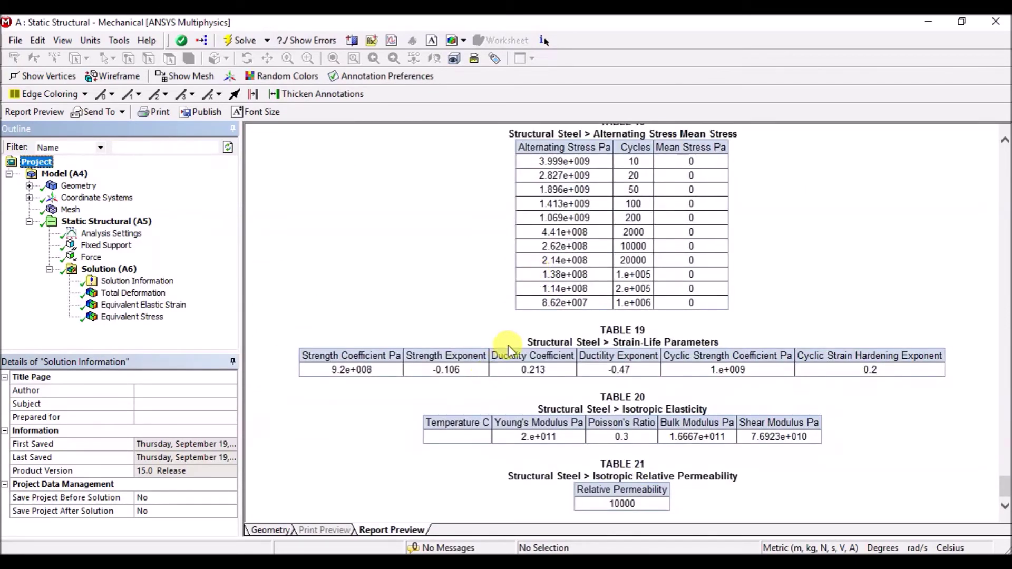
Return to the Total Deformation plot, show its print preview, and look over the whole page.
left_click(271, 530)
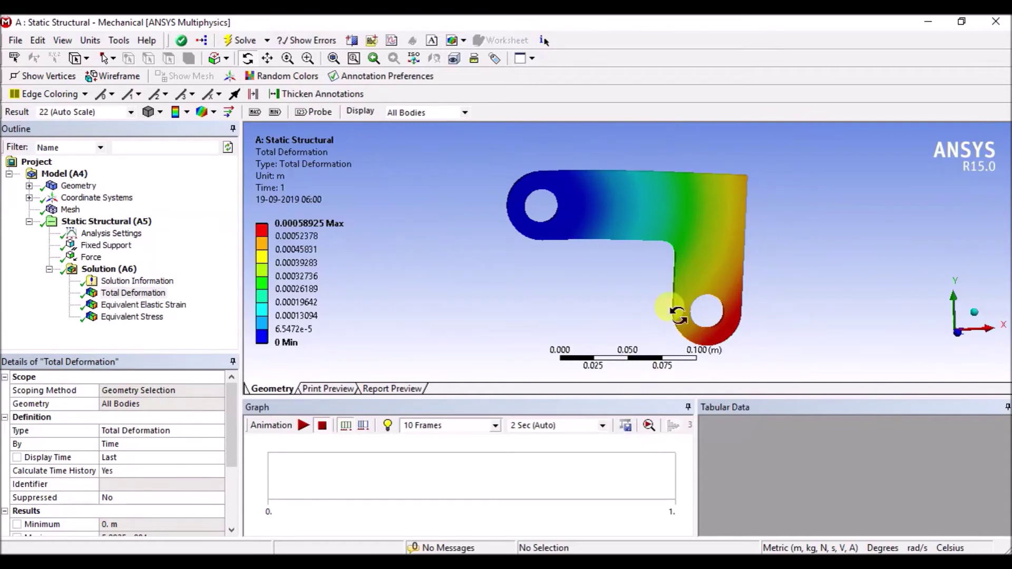
left_click(340, 389)
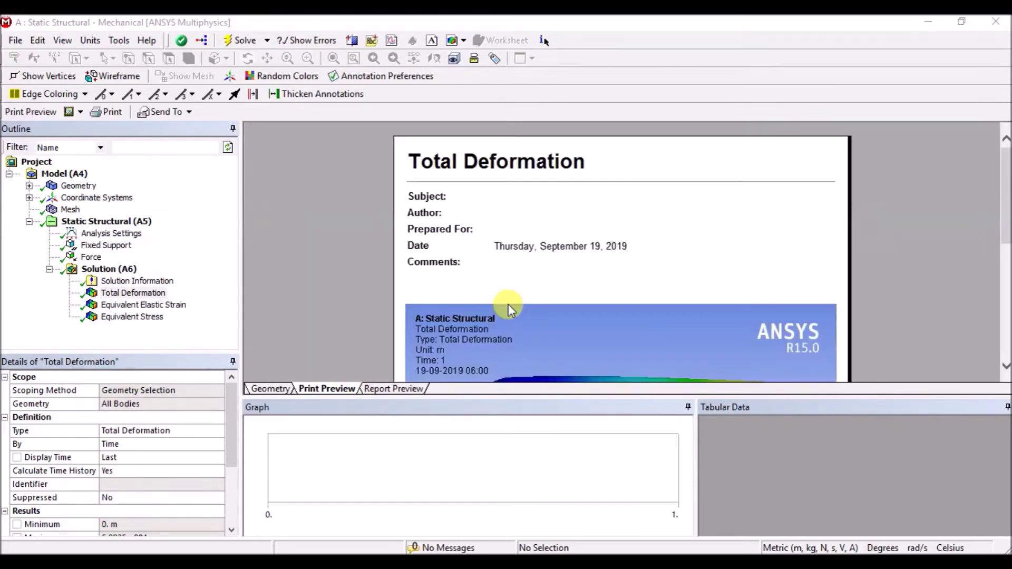
scroll(606, 254, "down", 5)
scroll(606, 255, "down", 3)
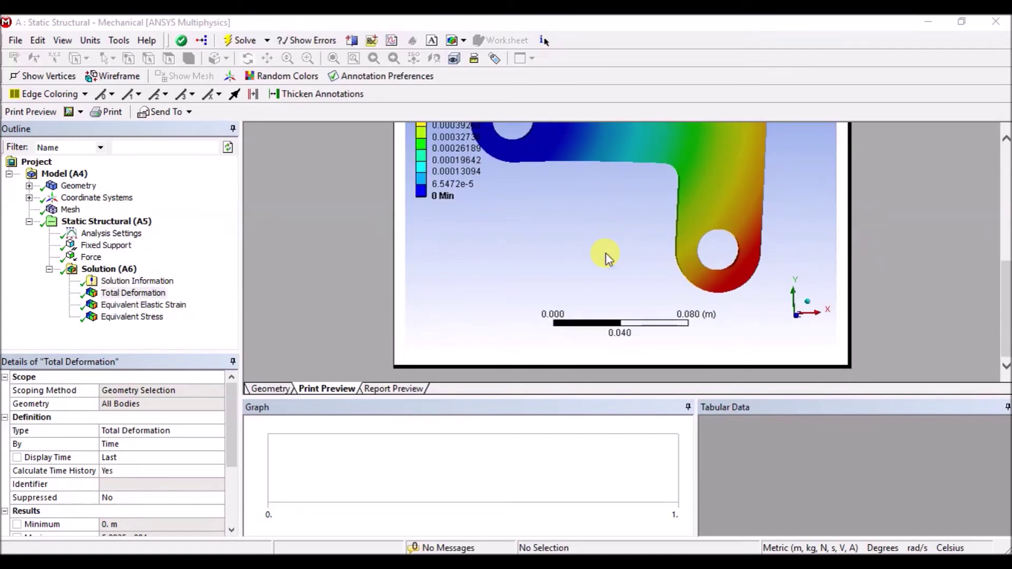
scroll(605, 255, "up", 5)
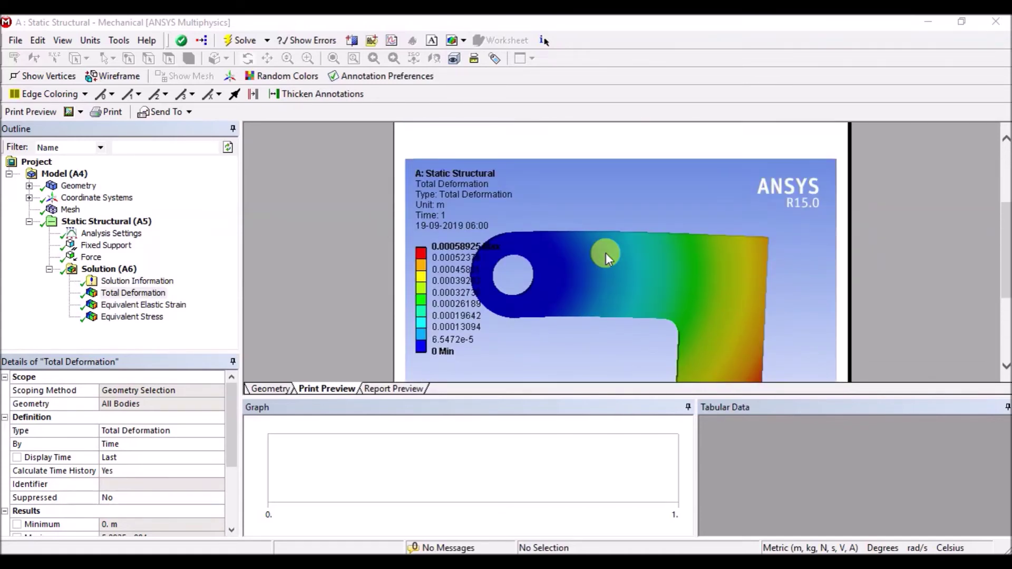
scroll(606, 254, "up", 2)
scroll(606, 254, "down", 3)
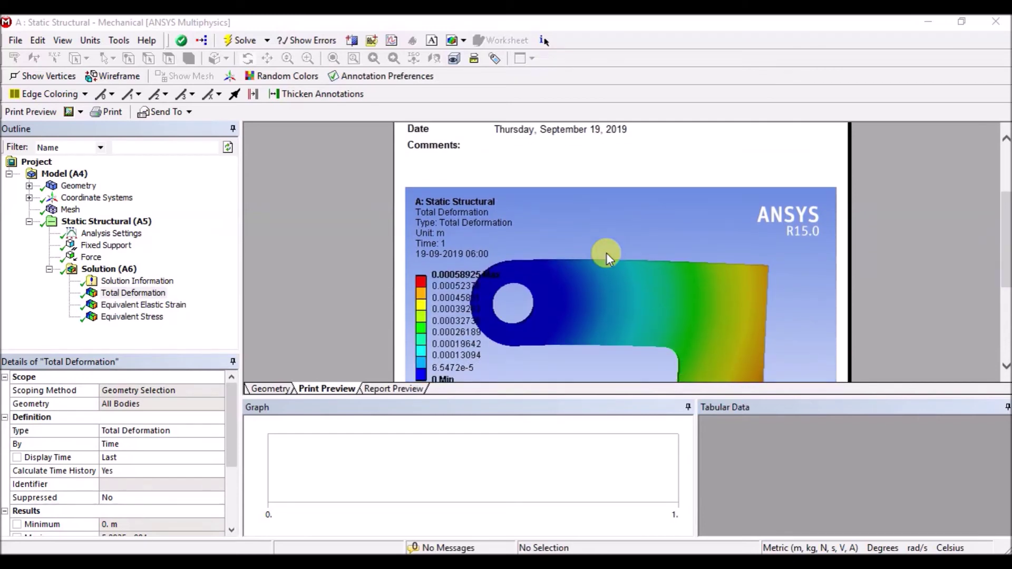
scroll(606, 254, "down", 3)
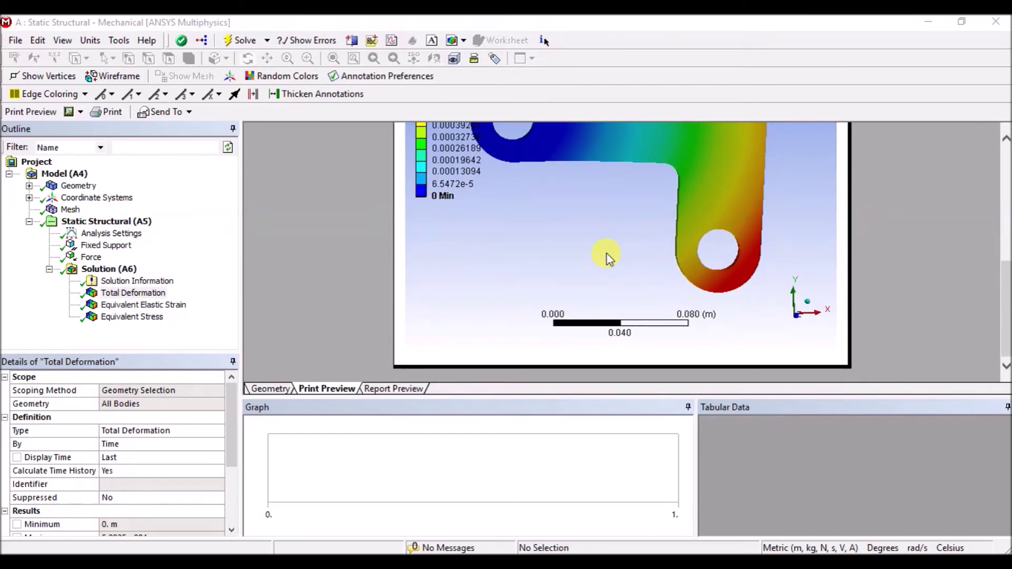